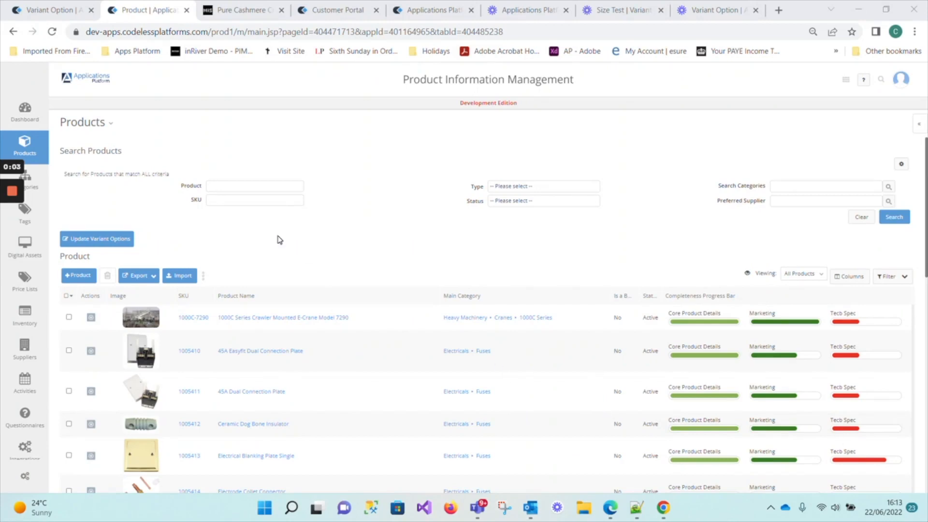
Search the products for f1011 and open the Cashmere Crew Neck Jumper record
{"action": "left_click", "coordinate": [225, 188]}
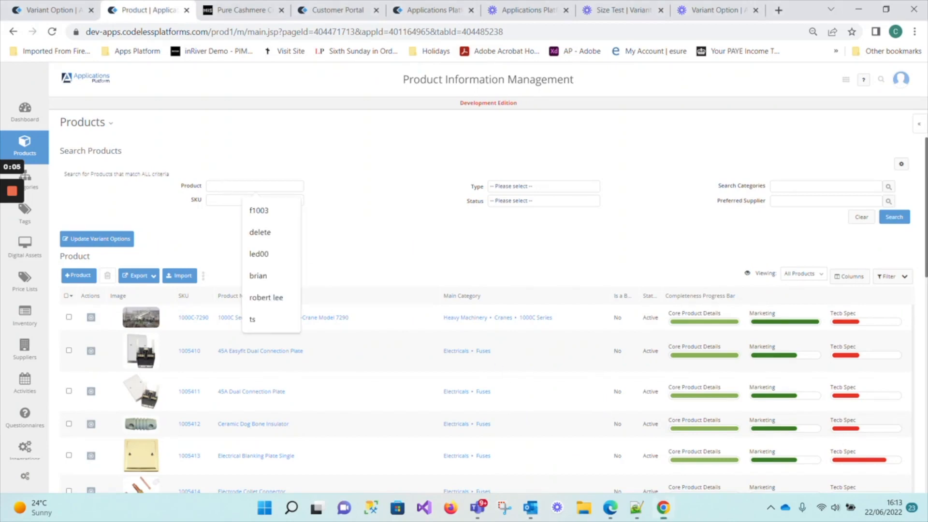
{"action": "type", "text": "f"}
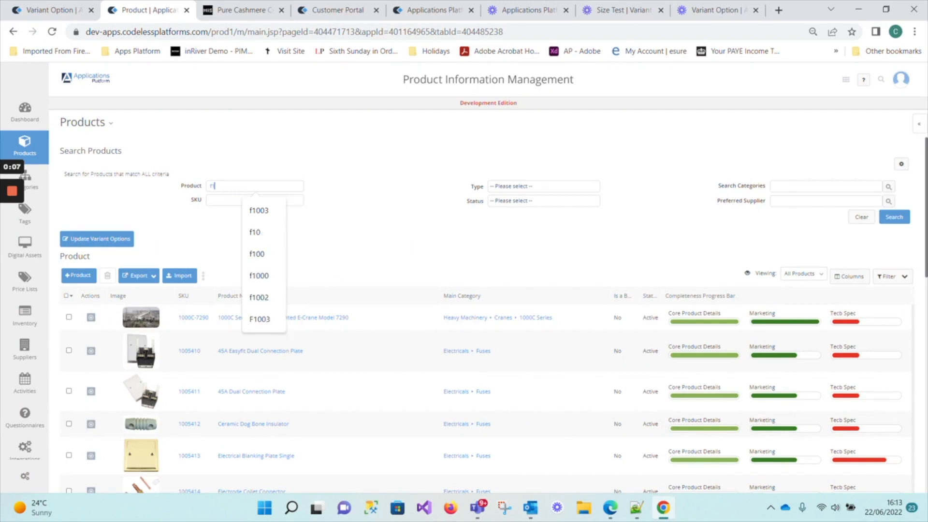
{"action": "type", "text": "1011"}
{"action": "key", "text": "Return"}
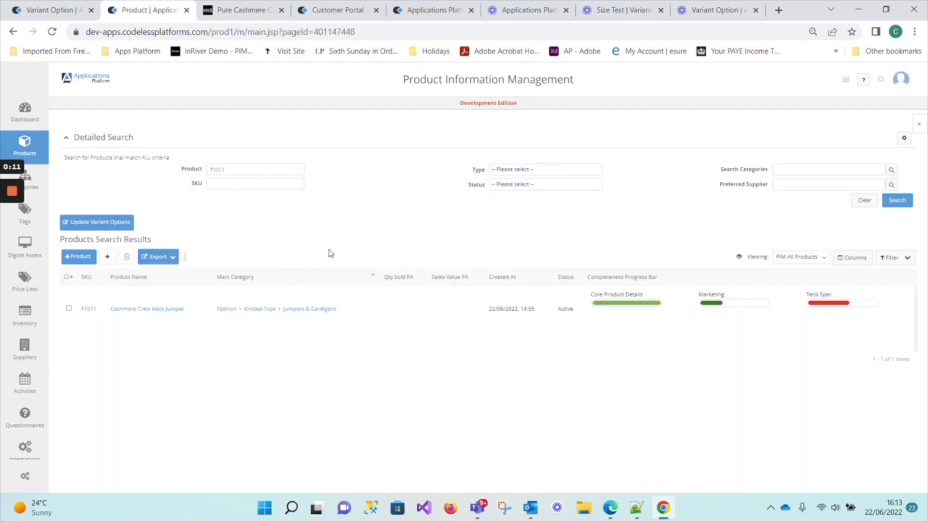
{"action": "left_click", "coordinate": [95, 313]}
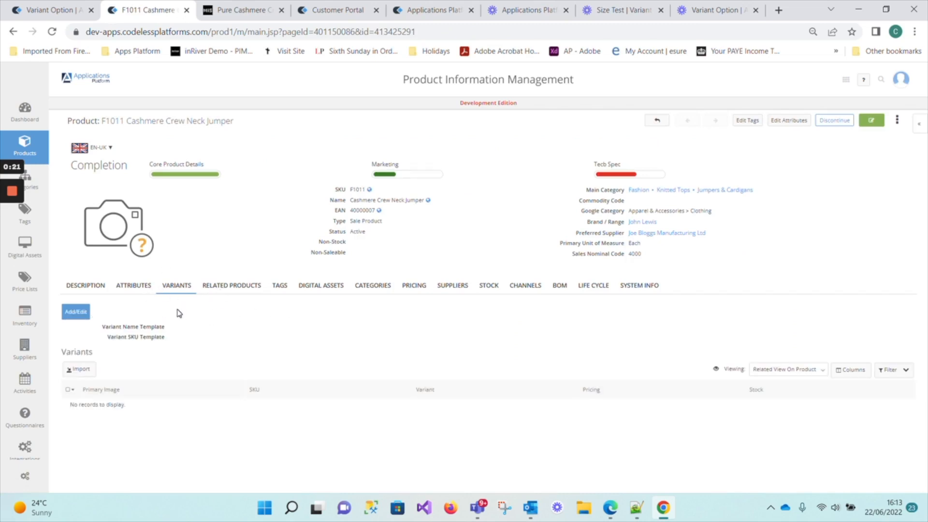
Review the list of existing variant options and return to the F1011 product record
{"action": "left_click", "coordinate": [38, 12]}
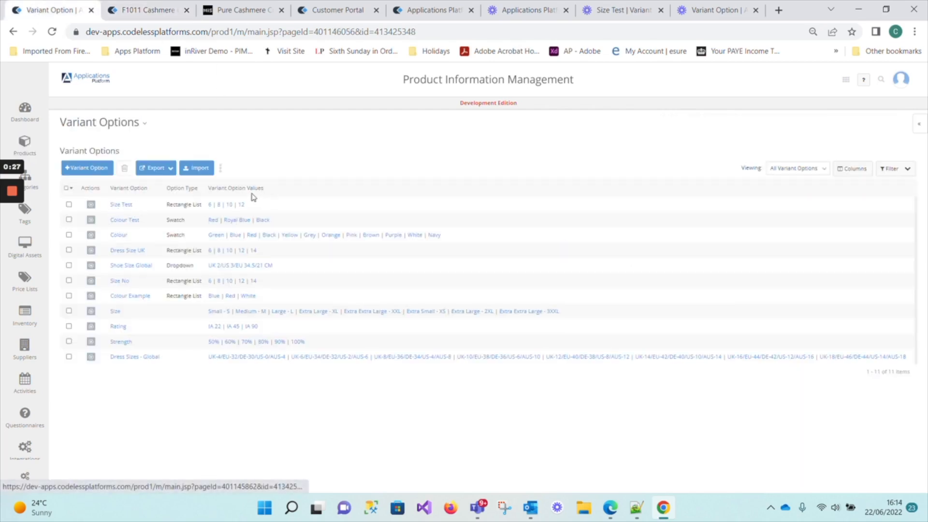
{"action": "left_click", "coordinate": [126, 12]}
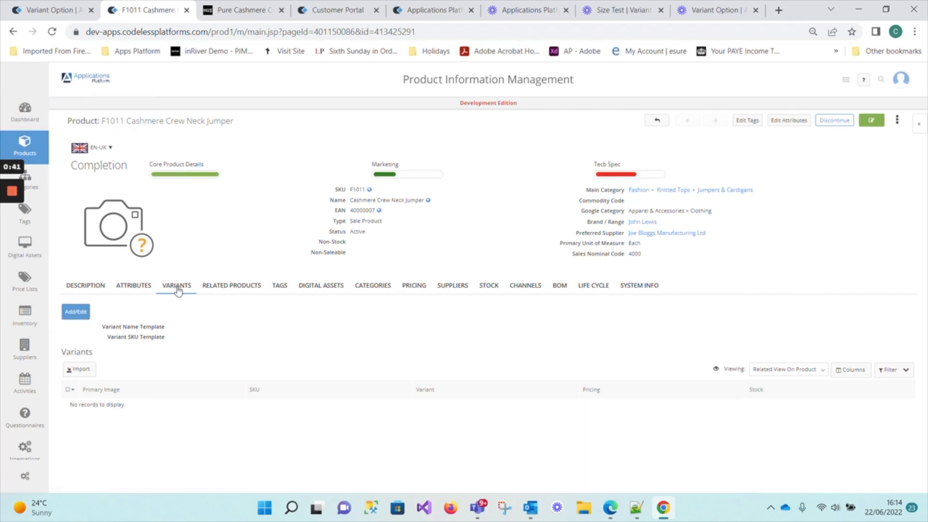
Open the jumper's variant options for editing and highlight the warning about adding or removing a variant option
{"action": "left_click", "coordinate": [76, 316]}
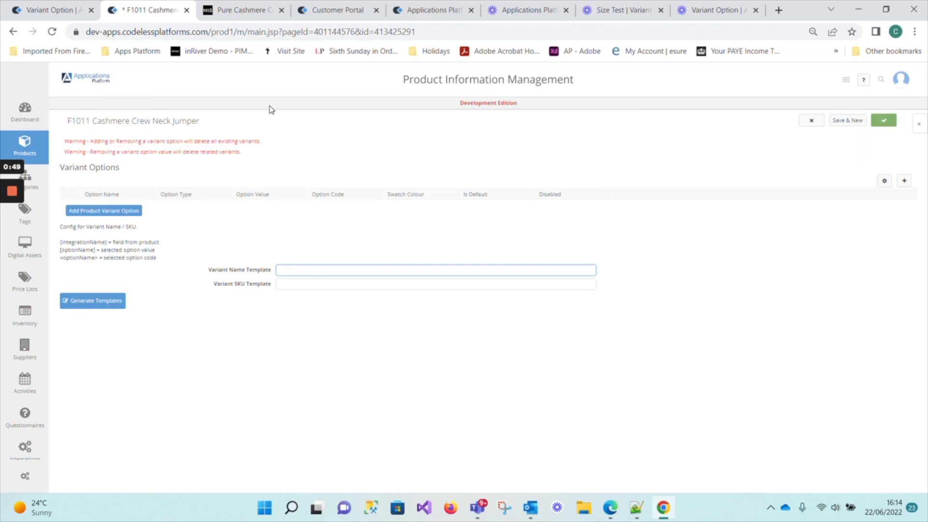
{"action": "left_click", "coordinate": [266, 145]}
{"action": "left_click_drag", "start_coordinate": [266, 145], "coordinate": [62, 147]}
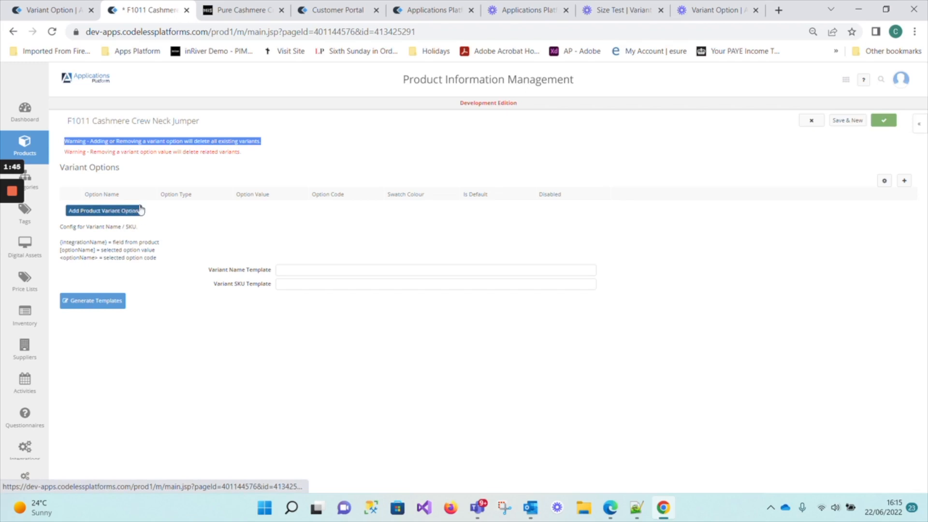
On the Marks & Spencer jumper page, try the black and Medium Lavender colours and sizes 6, 8 and 10
{"action": "left_click", "coordinate": [261, 10]}
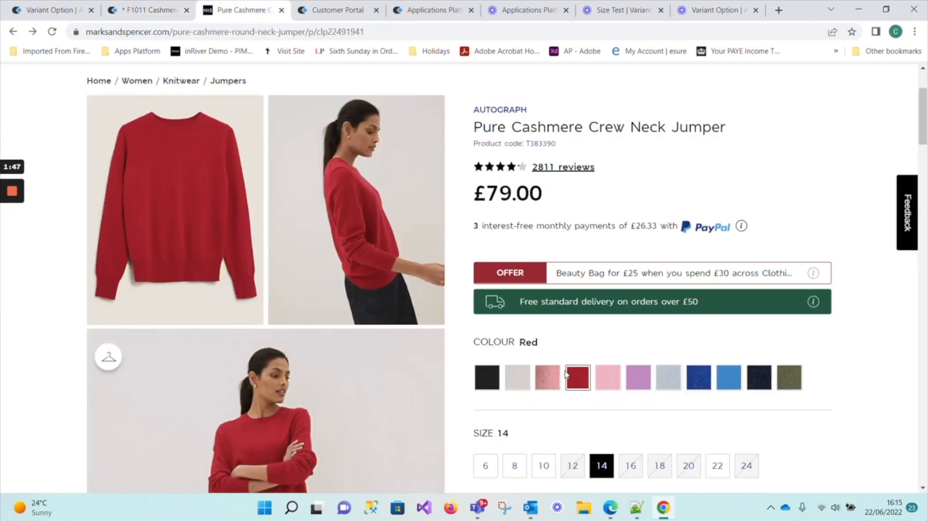
{"action": "left_click", "coordinate": [489, 385]}
{"action": "left_click", "coordinate": [635, 385]}
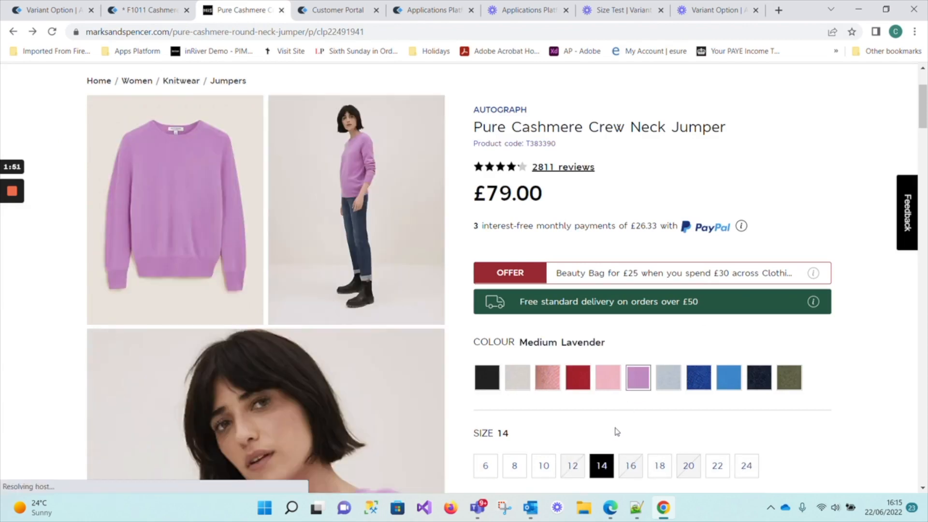
{"action": "left_click", "coordinate": [478, 476]}
{"action": "left_click", "coordinate": [521, 473]}
{"action": "left_click", "coordinate": [541, 468]}
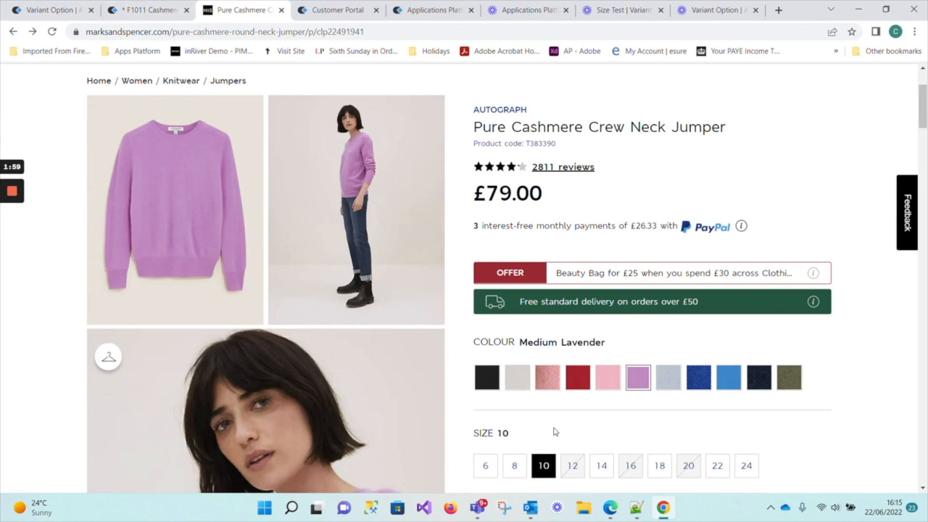
Add the Colour Test variant option to the F1011 jumper and delete its Black value
{"action": "left_click", "coordinate": [151, 17]}
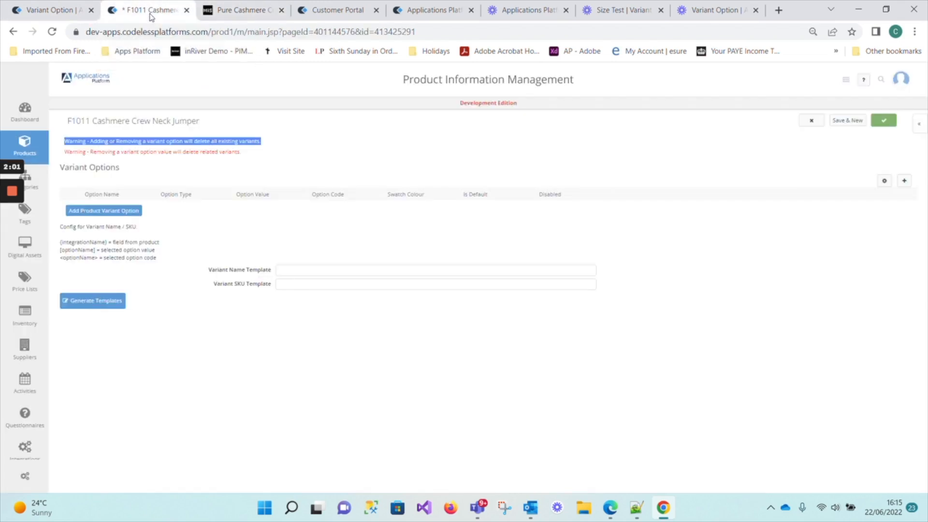
{"action": "left_click", "coordinate": [92, 211]}
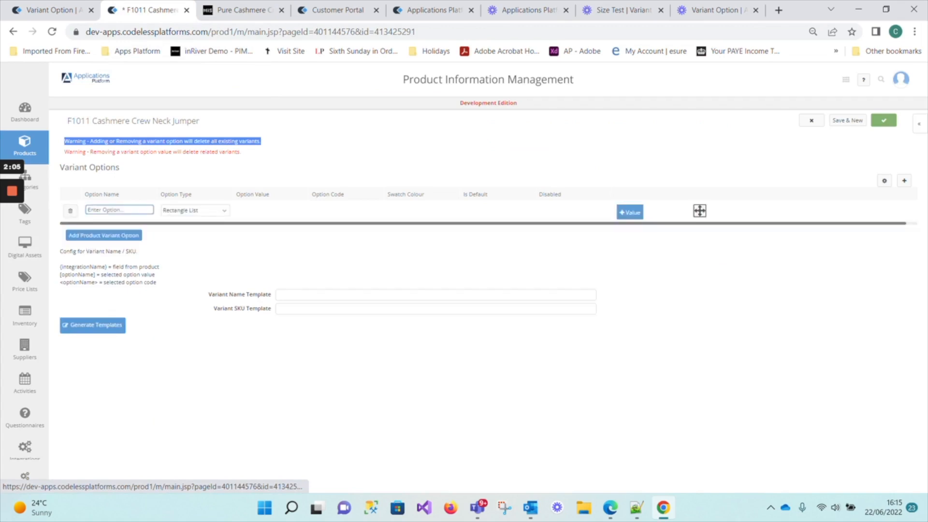
{"action": "left_click", "coordinate": [107, 209]}
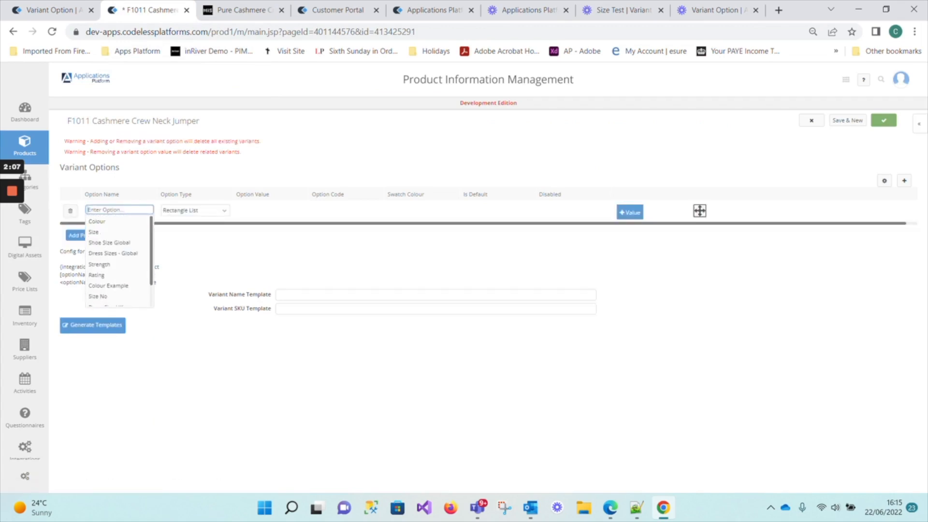
{"action": "scroll", "coordinate": [108, 241], "scroll_direction": "down", "scroll_amount": 2}
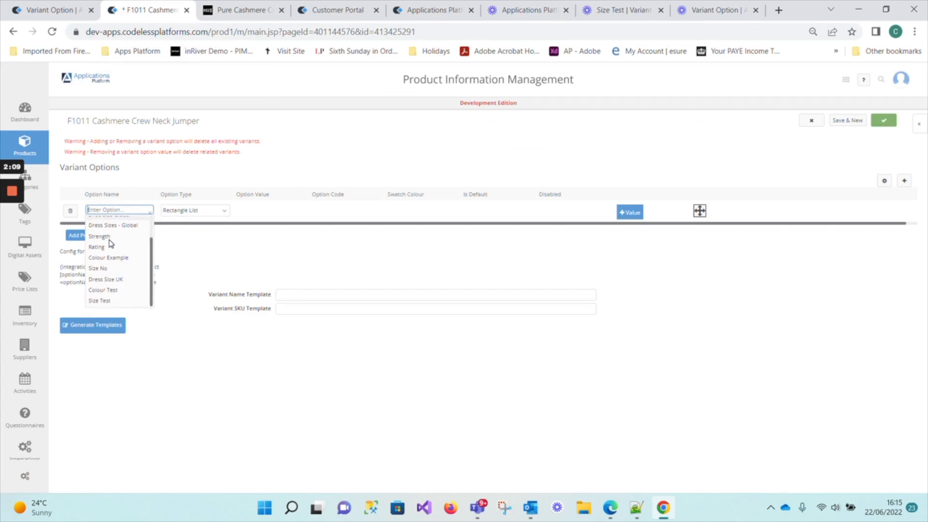
{"action": "left_click", "coordinate": [109, 290]}
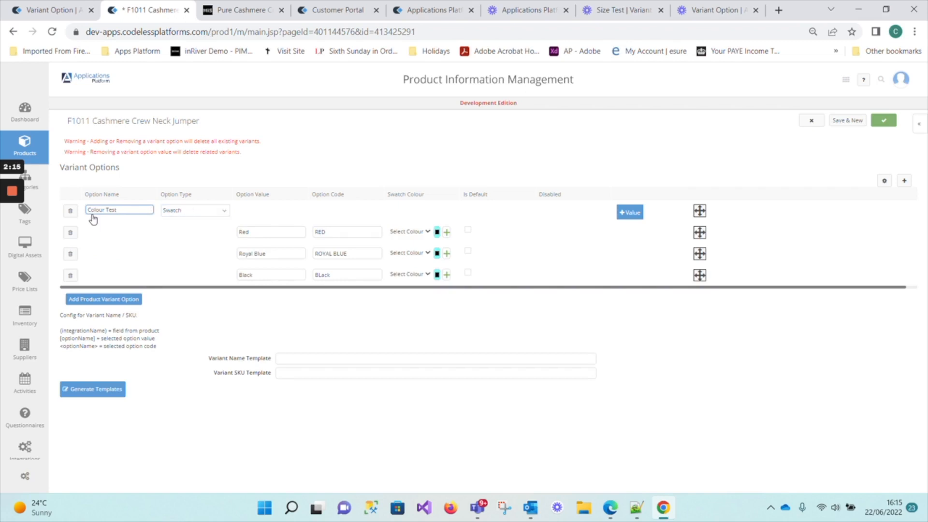
{"action": "left_click", "coordinate": [71, 275]}
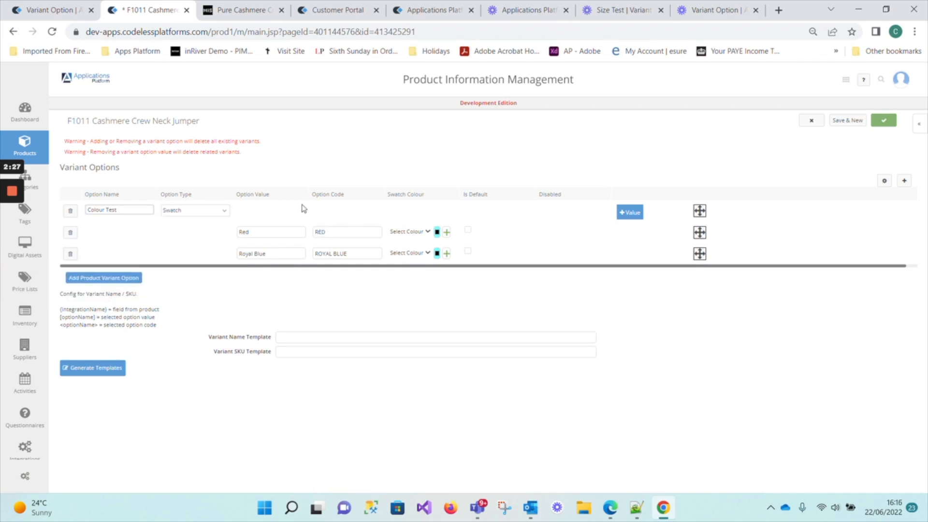
Add a Lavender value with the option code LAVENDER to the Colour Test option
{"action": "left_click", "coordinate": [634, 213]}
{"action": "left_click", "coordinate": [238, 274]}
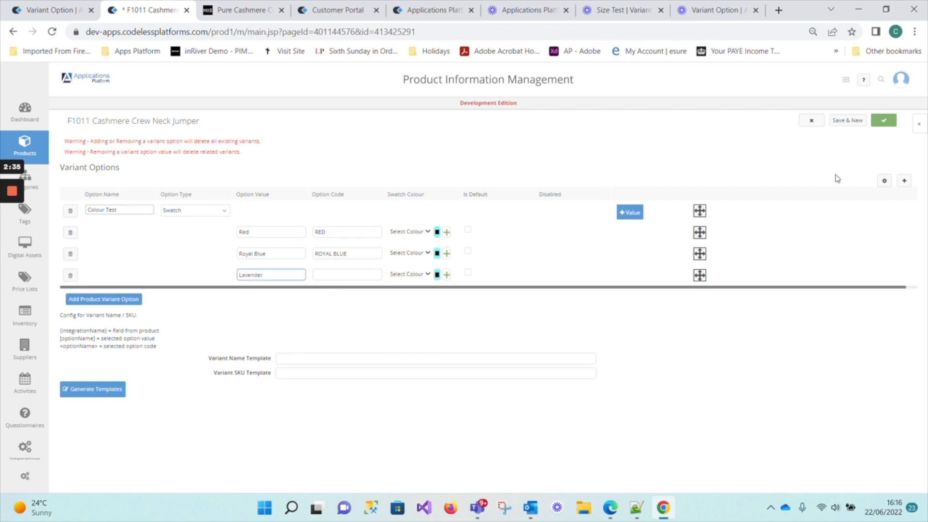
{"action": "left_click", "coordinate": [333, 274]}
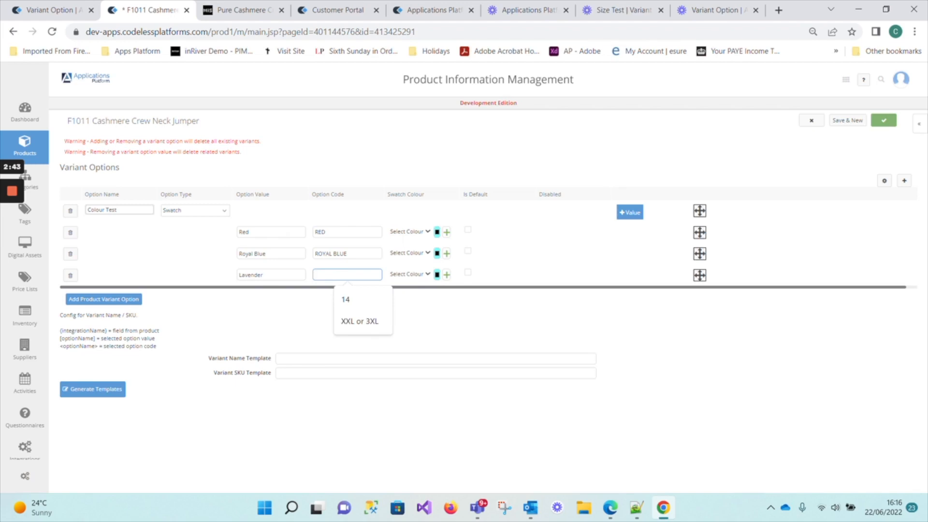
{"action": "type", "text": "LAVENDER"}
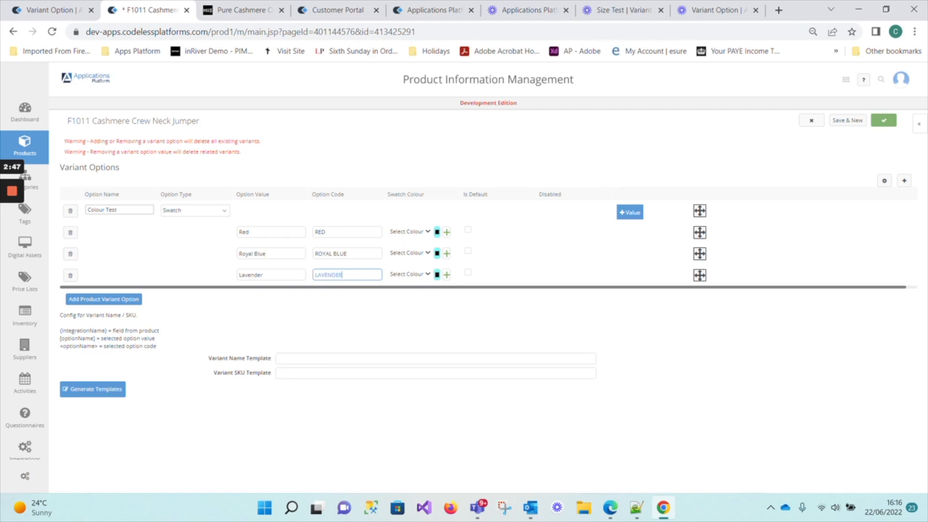
{"action": "left_click", "coordinate": [493, 273]}
Switch the Colour Test option type to Dropdown and then to Radio Buttons
{"action": "left_click", "coordinate": [197, 210]}
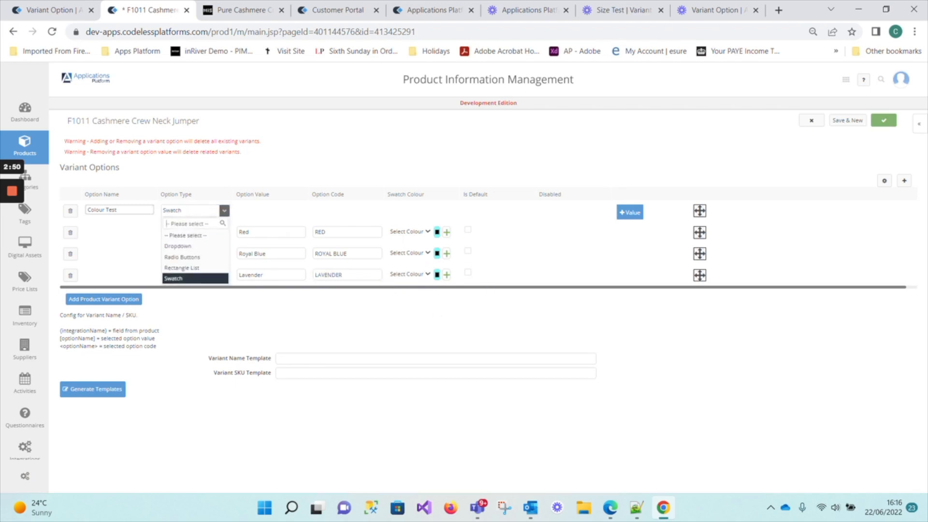
{"action": "left_click", "coordinate": [178, 246]}
{"action": "left_click", "coordinate": [186, 211]}
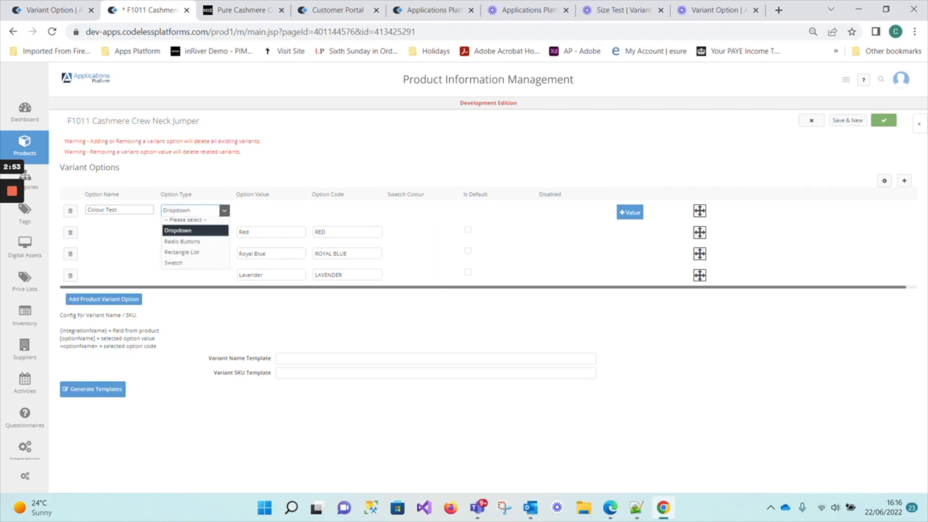
{"action": "left_click", "coordinate": [184, 257]}
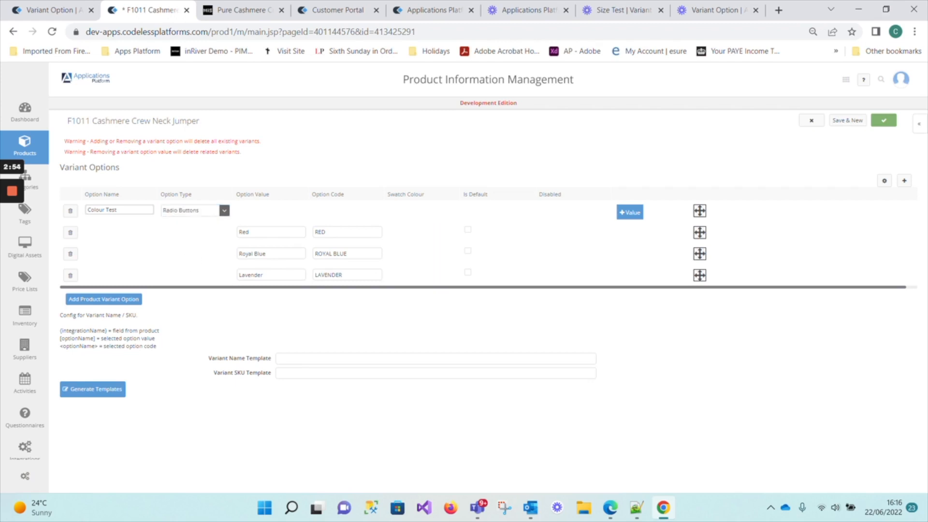
Examine how the colour and size choices are presented on the Marks & Spencer jumper page, then return to the variant options
{"action": "left_click", "coordinate": [265, 14]}
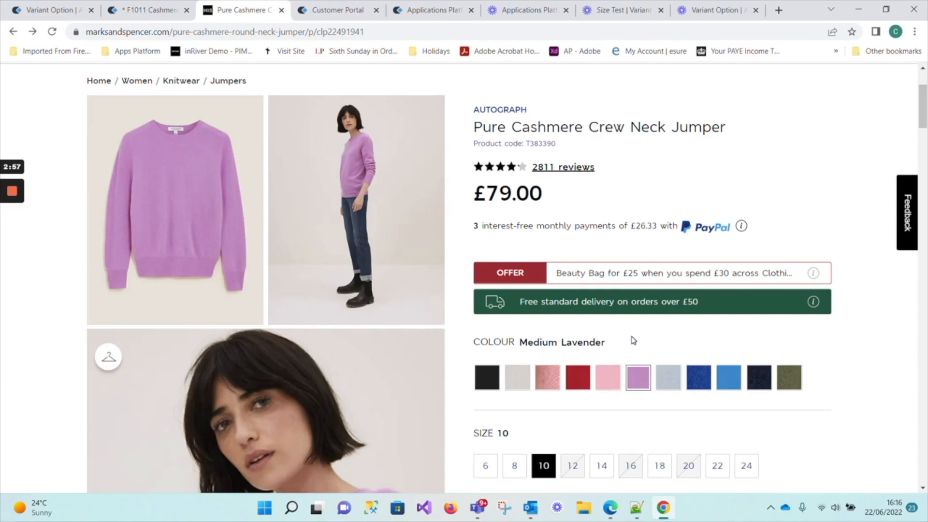
{"action": "scroll", "coordinate": [632, 341], "scroll_direction": "down", "scroll_amount": 4}
{"action": "scroll", "coordinate": [632, 341], "scroll_direction": "up", "scroll_amount": 3}
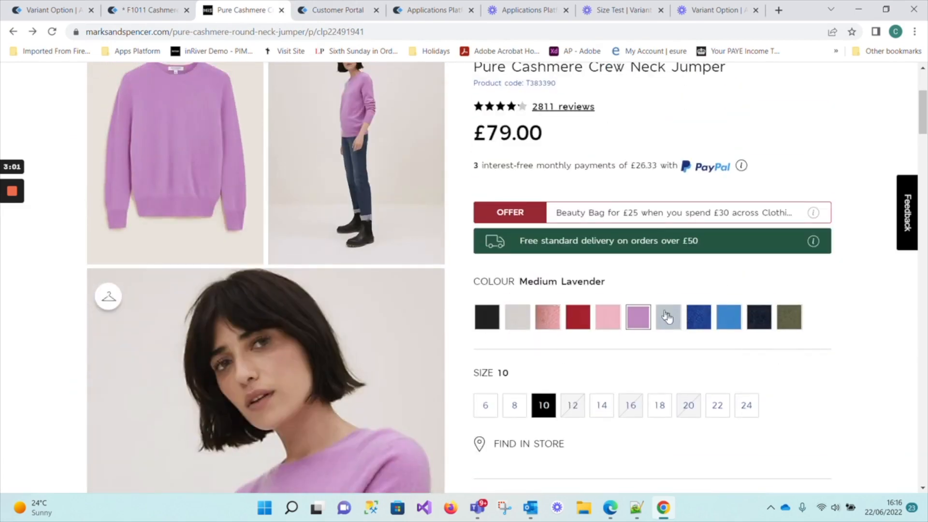
{"action": "scroll", "coordinate": [641, 418], "scroll_direction": "down", "scroll_amount": 5}
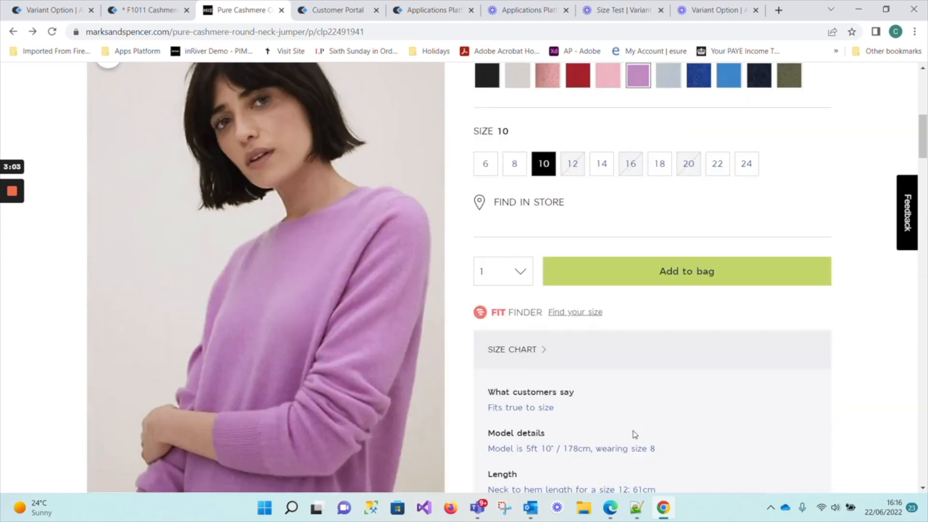
{"action": "scroll", "coordinate": [654, 225], "scroll_direction": "up", "scroll_amount": 3}
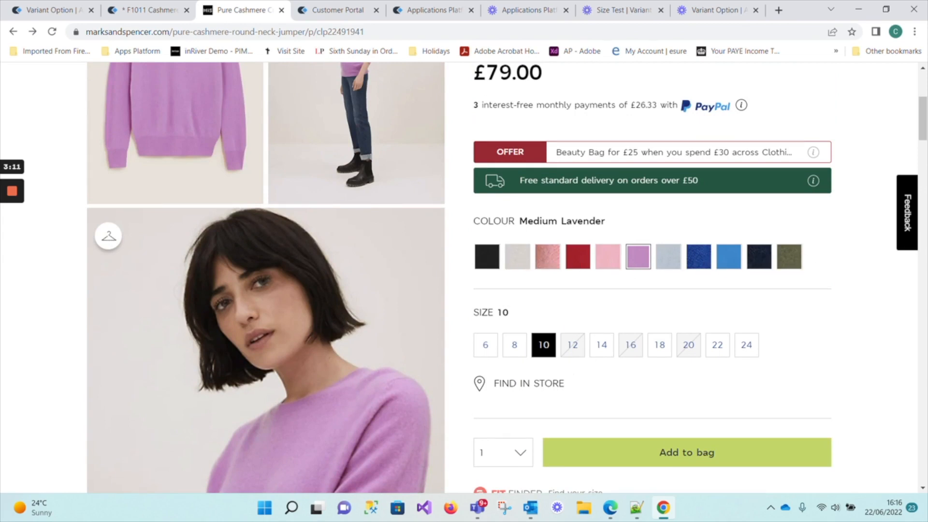
{"action": "left_click", "coordinate": [143, 14]}
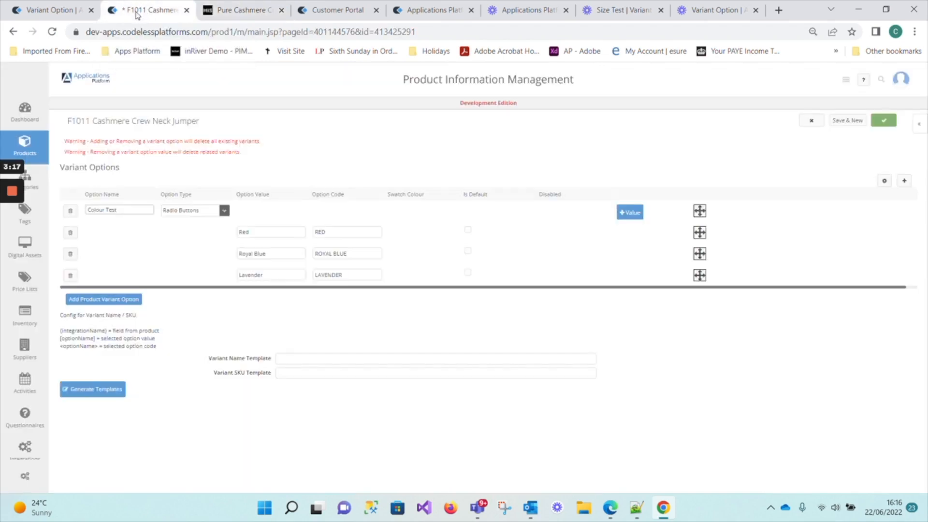
Delete the Lavender value and set the Colour Test option type back to Swatch
{"action": "mouse_move", "coordinate": [53, 281]}
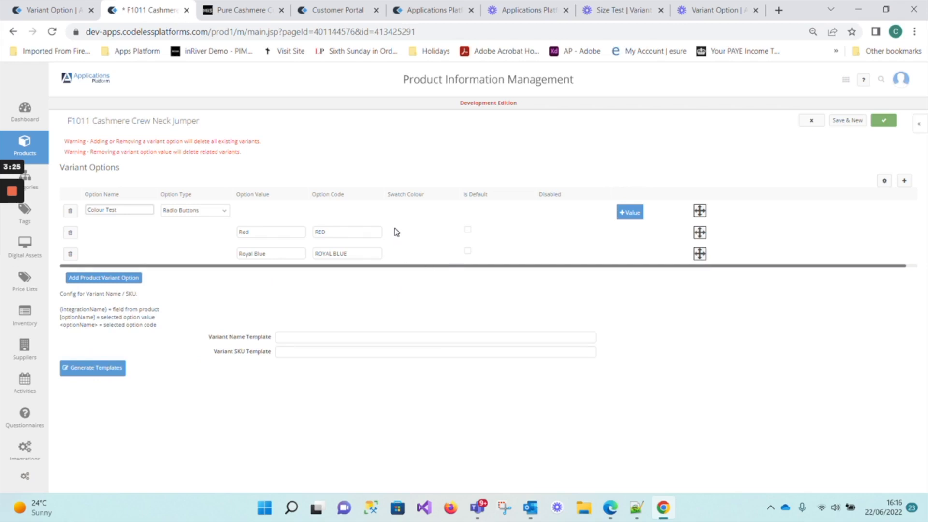
{"action": "left_click", "coordinate": [201, 211]}
{"action": "left_click", "coordinate": [175, 278]}
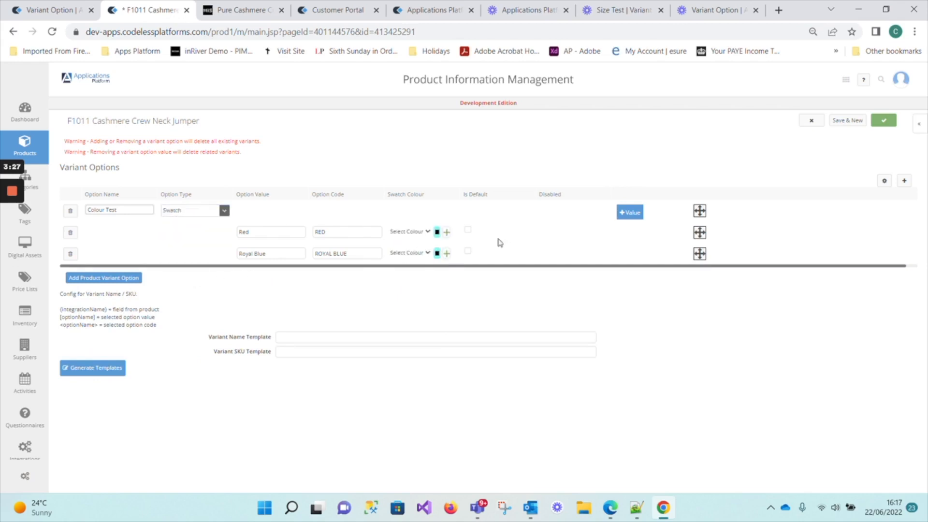
Open the colour picker for the Red value's swatch and switch its colour format to HEX
{"action": "left_click", "coordinate": [437, 232]}
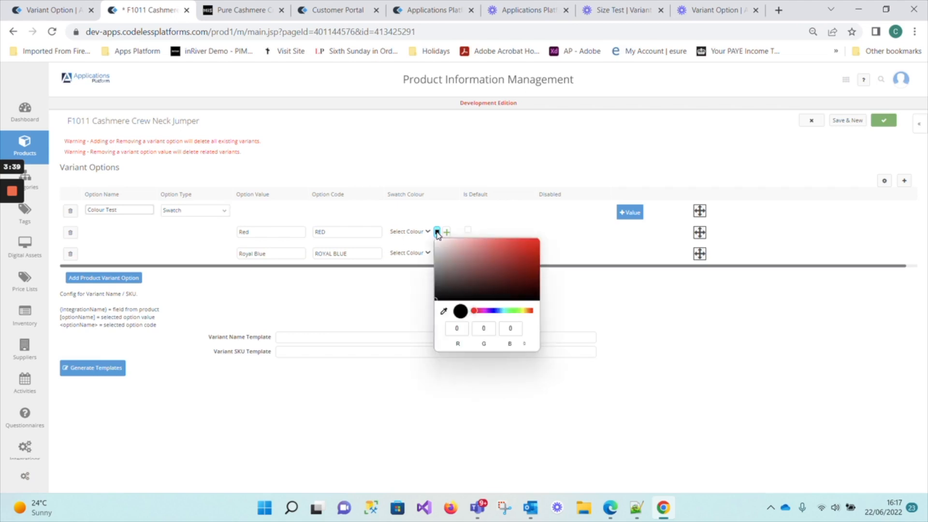
{"action": "left_click", "coordinate": [524, 344]}
{"action": "left_click", "coordinate": [525, 344]}
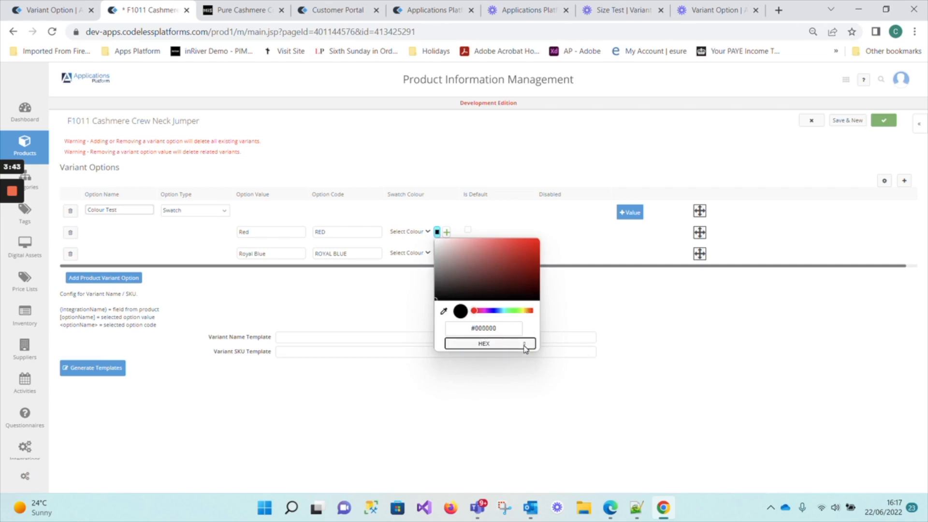
Copy the Red hex code #b00324 from the notes in Notepad++ and return to the variant options in Chrome
{"action": "left_click", "coordinate": [636, 507]}
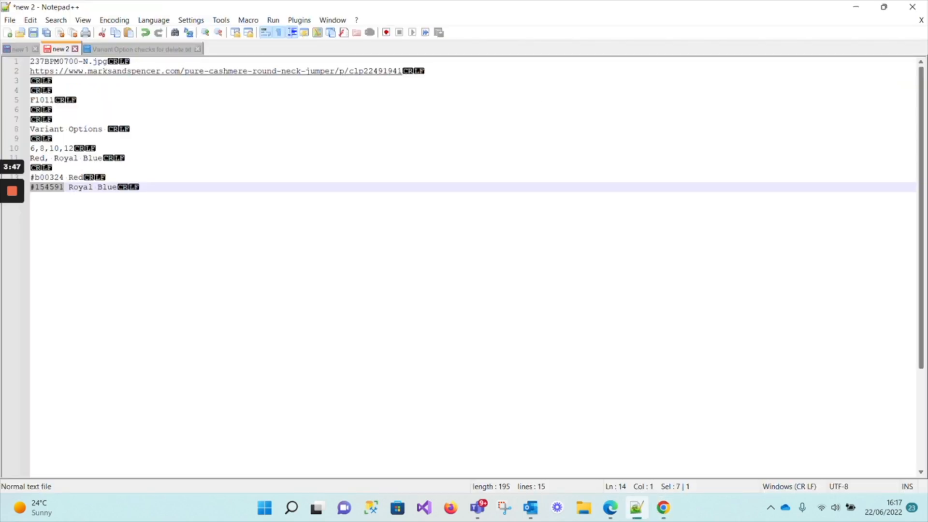
{"action": "left_click_drag", "start_coordinate": [63, 177], "coordinate": [30, 177]}
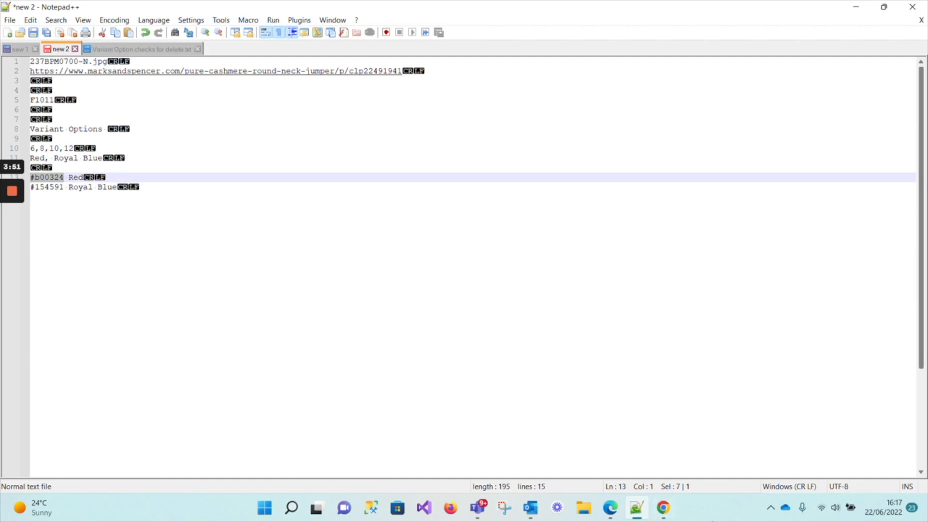
{"action": "left_click", "coordinate": [663, 508]}
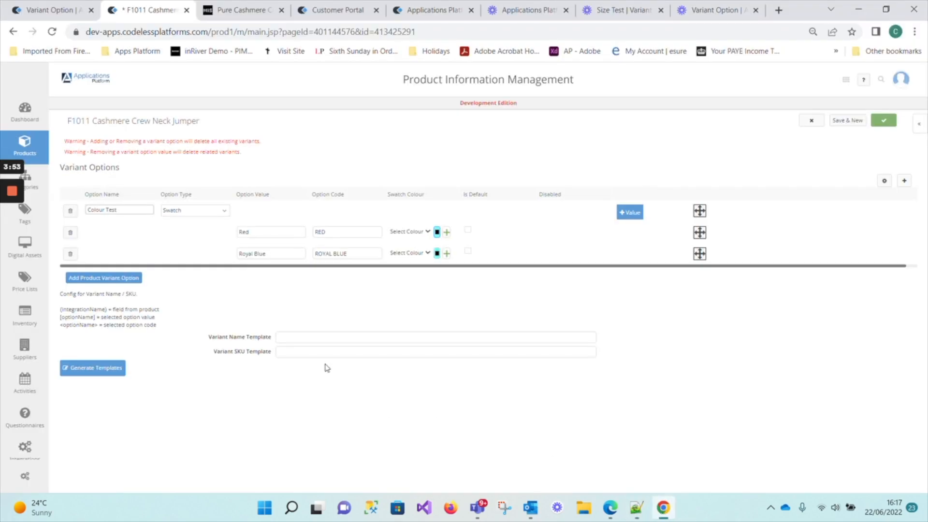
Try to replace the Red value's swatch colour code by clearing its HEX field in the colour picker
{"action": "left_click", "coordinate": [436, 233]}
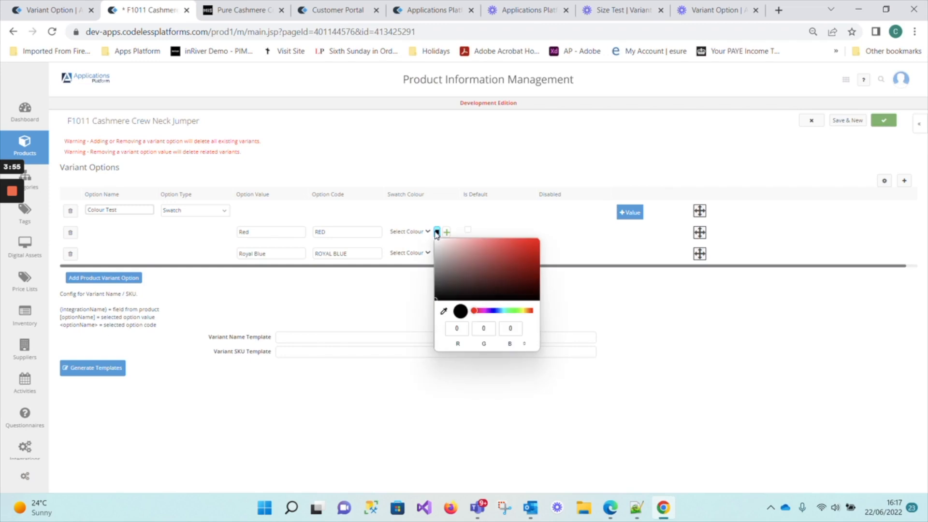
{"action": "left_click", "coordinate": [524, 343]}
{"action": "left_click", "coordinate": [523, 344]}
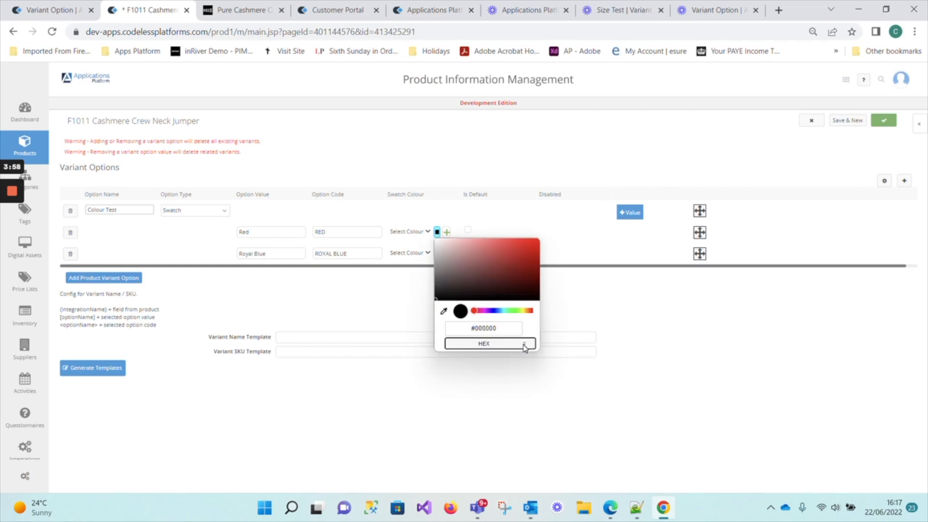
{"action": "left_click", "coordinate": [500, 332]}
{"action": "key", "text": "BackSpace"}
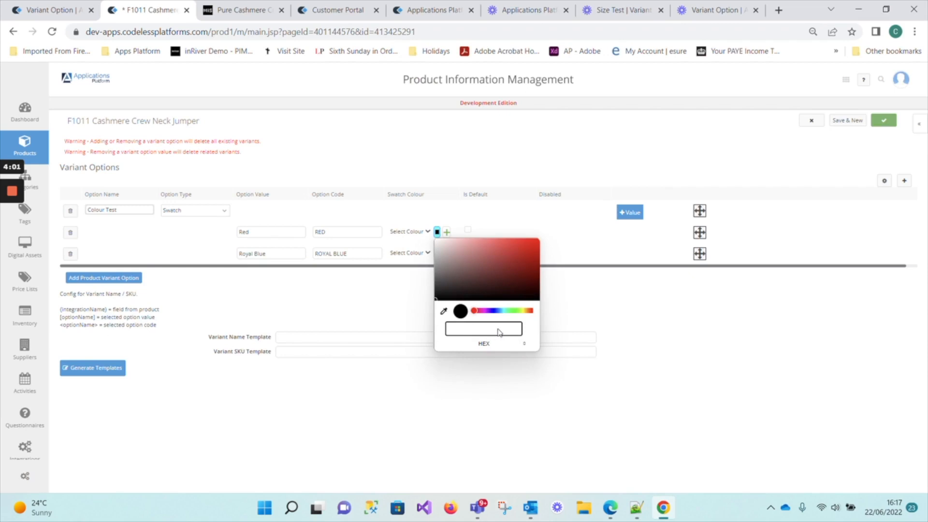
Copy the Red colour code b00324 without its hash sign from the Notepad++ notes and return to the variant options in Chrome
{"action": "left_click", "coordinate": [636, 507]}
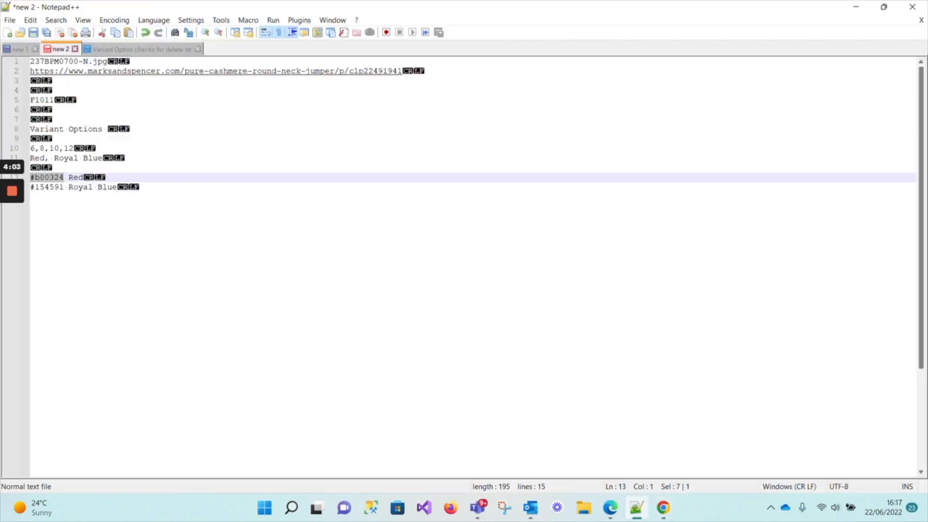
{"action": "left_click_drag", "start_coordinate": [67, 178], "coordinate": [34, 177]}
{"action": "left_click", "coordinate": [636, 507]}
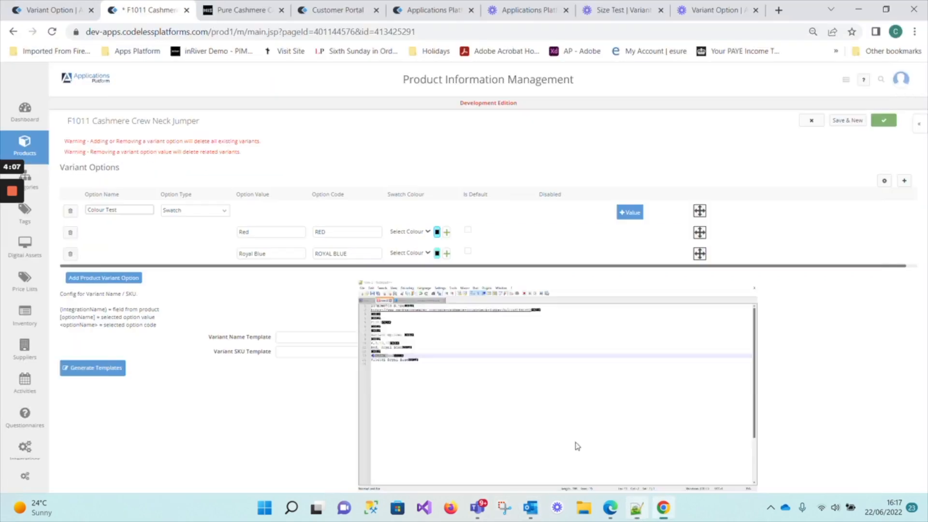
Try to enter the code b00324 as the Red value's swatch colour in HEX format
{"action": "left_click", "coordinate": [437, 233]}
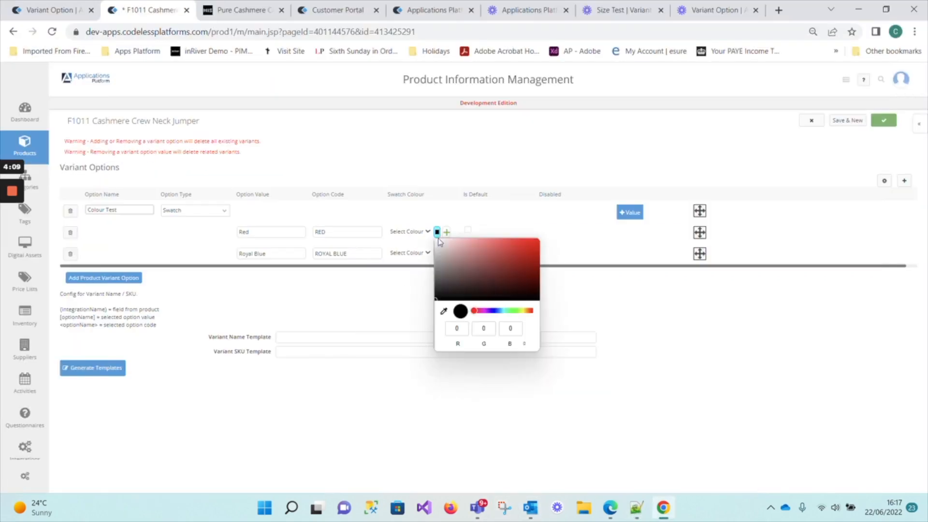
{"action": "left_click", "coordinate": [524, 344]}
{"action": "left_click", "coordinate": [524, 344]}
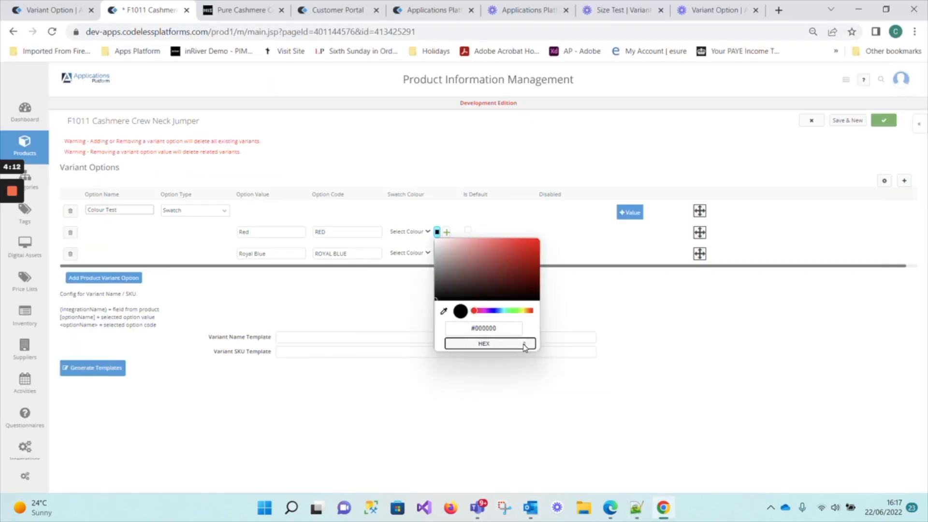
{"action": "left_click", "coordinate": [483, 329]}
{"action": "left_click", "coordinate": [503, 330]}
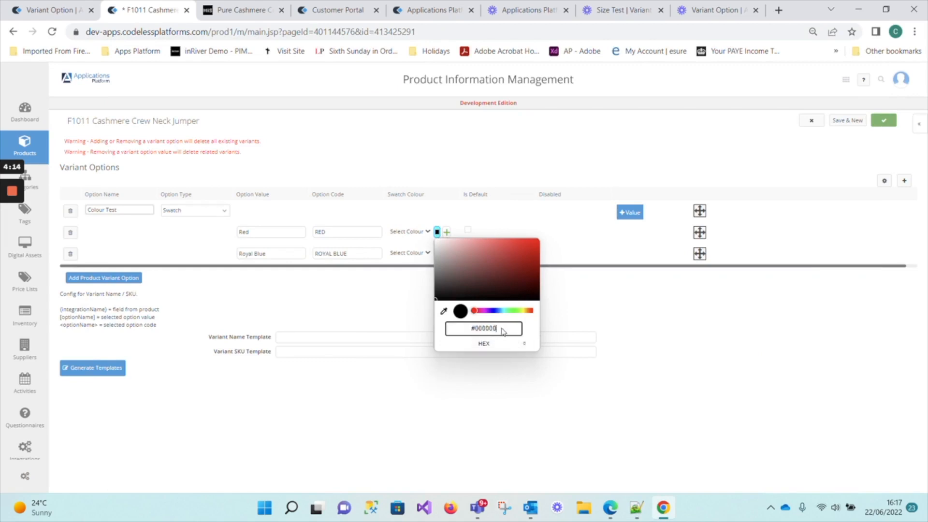
{"action": "key", "text": "BackSpace"}
{"action": "key", "text": "BackSpace"}
{"action": "key", "text": "BackSpace"}
{"action": "key", "text": "BackSpace"}
Recheck the Red code in Notepad++ and set the Red value's swatch colour to HEX #B00324 in Chrome
{"action": "left_click", "coordinate": [636, 508]}
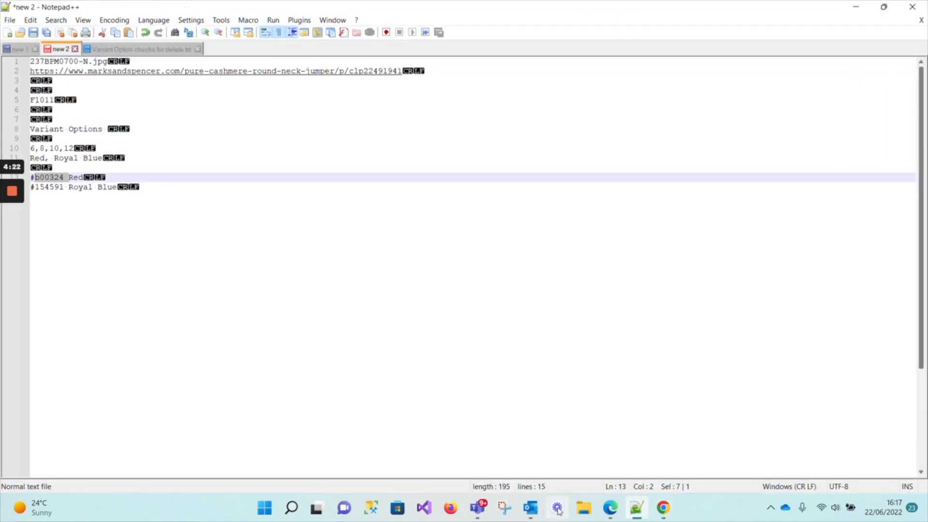
{"action": "left_click", "coordinate": [636, 511]}
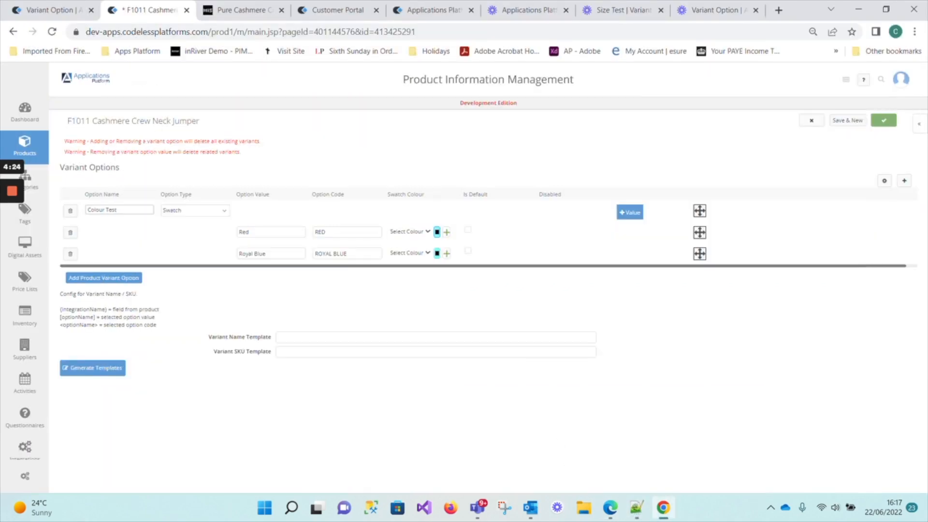
{"action": "left_click", "coordinate": [440, 233]}
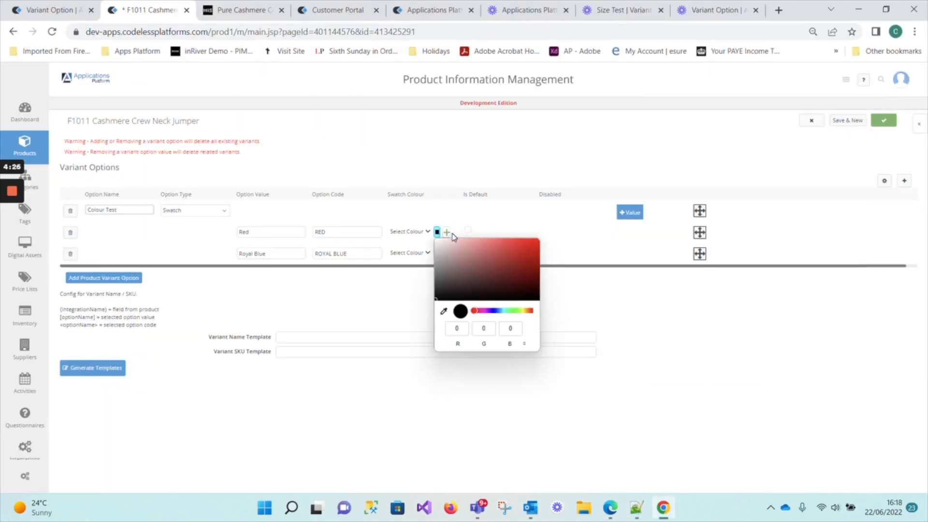
{"action": "left_click", "coordinate": [523, 343]}
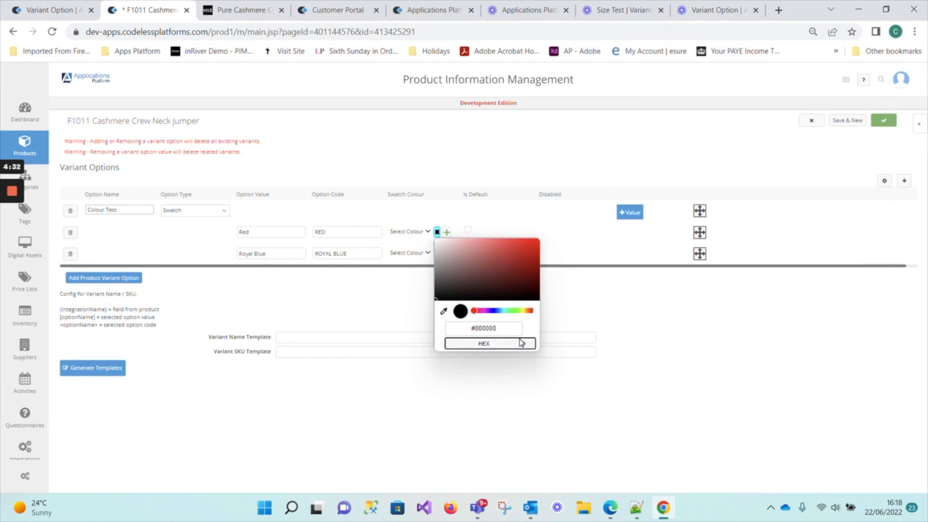
{"action": "triple_click", "coordinate": [495, 330]}
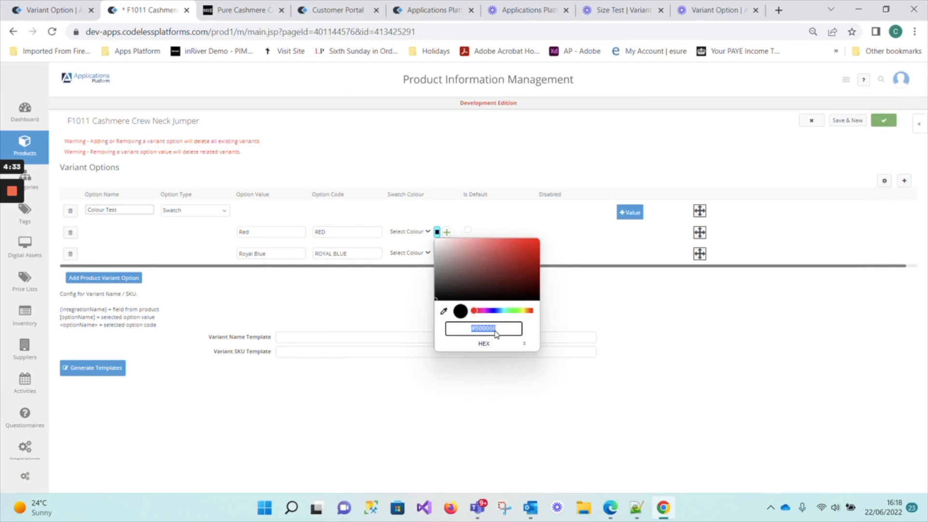
{"action": "mouse_move", "coordinate": [12, 191]}
{"action": "left_click", "coordinate": [12, 241]}
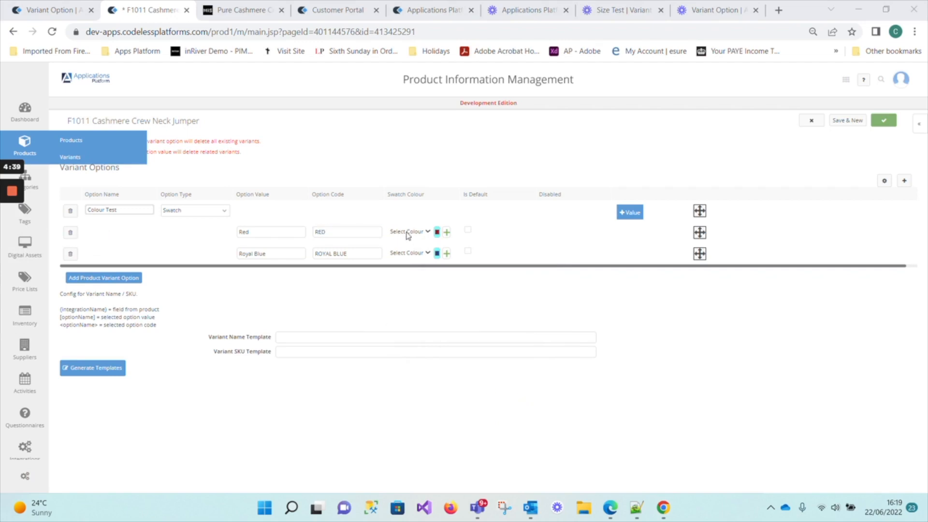
Check the Red value's swatch colour in HEX format and close its colour picker
{"action": "left_click", "coordinate": [437, 232]}
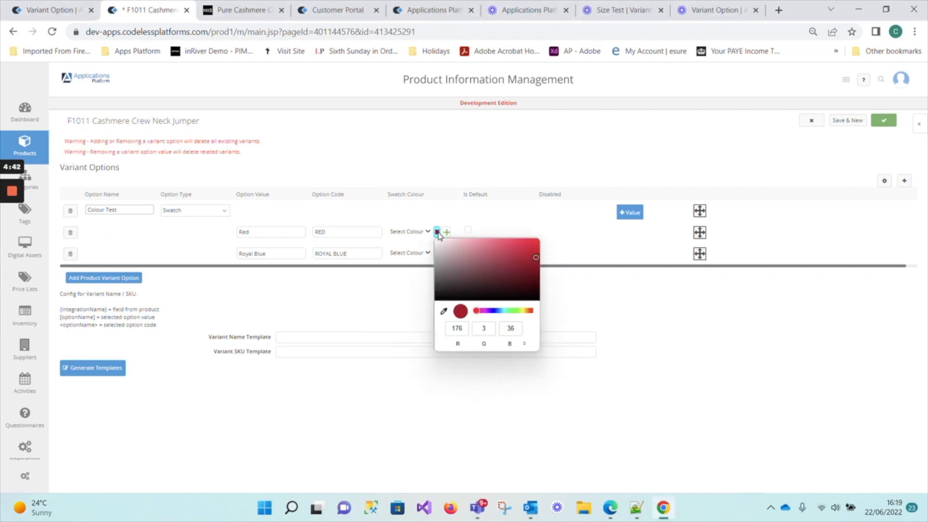
{"action": "left_click", "coordinate": [527, 345]}
{"action": "left_click", "coordinate": [526, 345]}
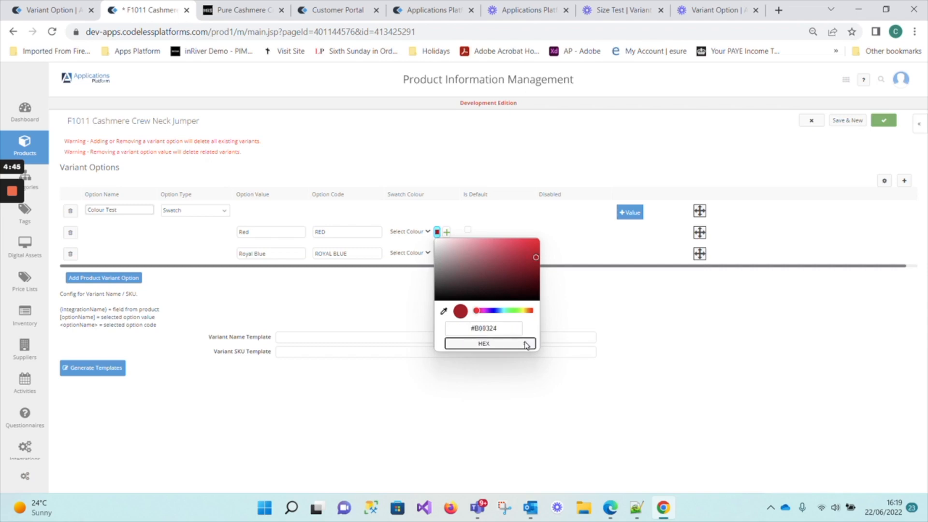
{"action": "left_click", "coordinate": [631, 309]}
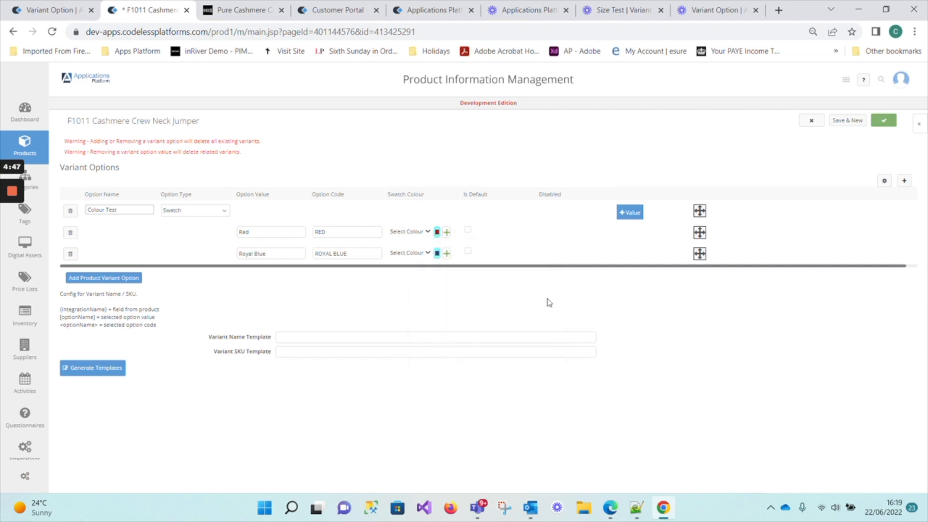
Add a second swatch colour to the Royal Blue value and remove it again
{"action": "left_click", "coordinate": [447, 253]}
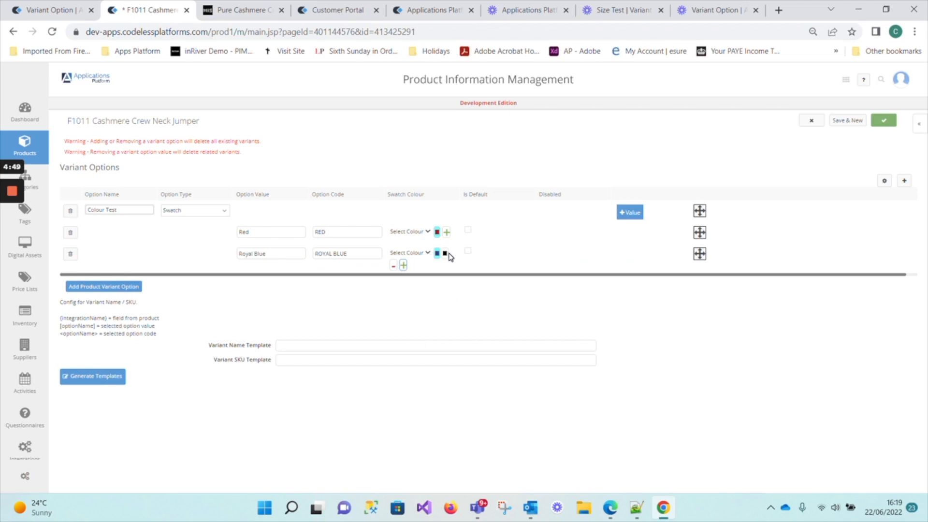
{"action": "left_click", "coordinate": [393, 266]}
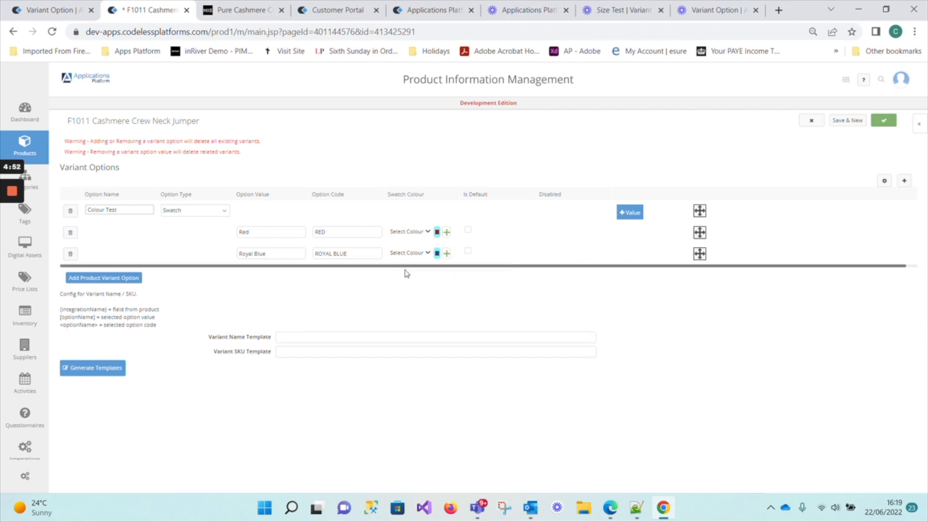
Mark the Red value as the default for the Colour Test option
{"action": "left_click", "coordinate": [468, 232]}
{"action": "mouse_move", "coordinate": [249, 231]}
{"action": "left_mouse_down"}
{"action": "mouse_move", "coordinate": [222, 237]}
{"action": "mouse_move", "coordinate": [255, 236]}
{"action": "left_mouse_up"}
Examine how the selected colour's name is shown on the Marks & Spencer jumper page, then return to the variant options
{"action": "left_click", "coordinate": [240, 10]}
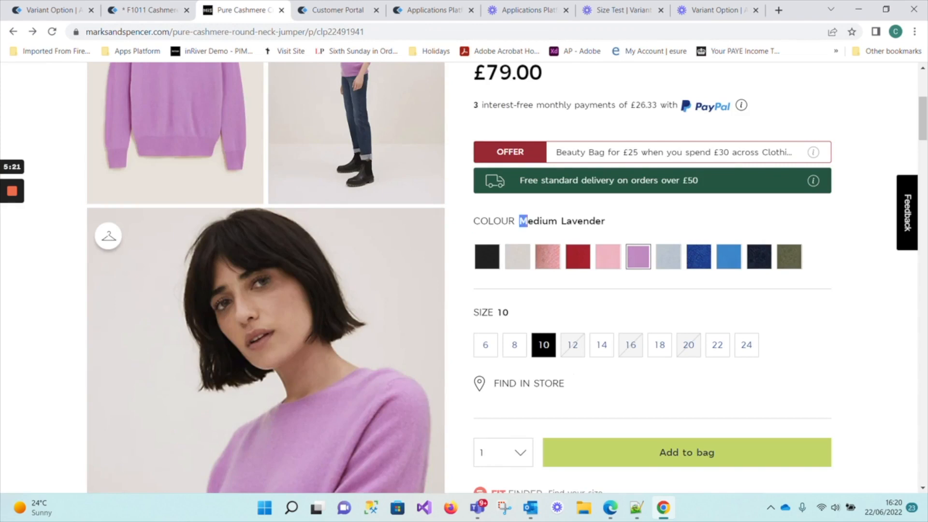
{"action": "left_click_drag", "start_coordinate": [519, 221], "coordinate": [605, 216]}
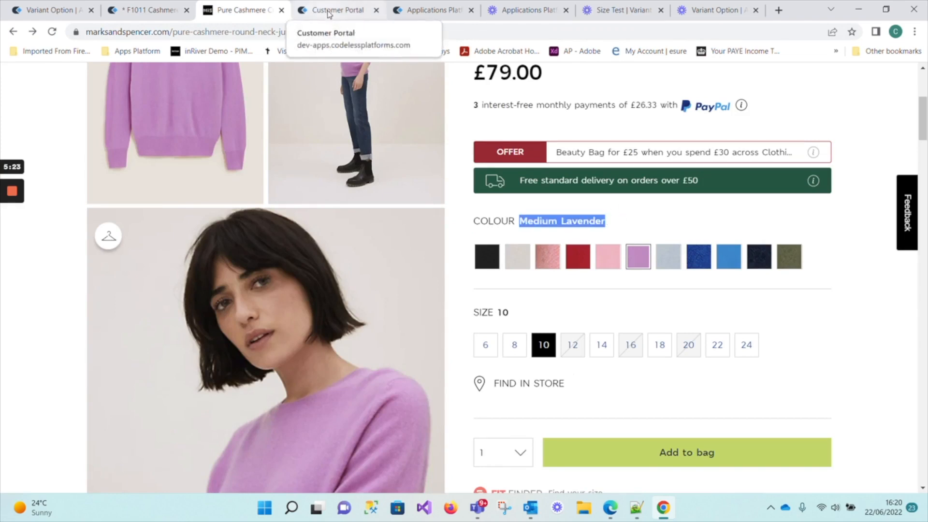
{"action": "left_click", "coordinate": [138, 15]}
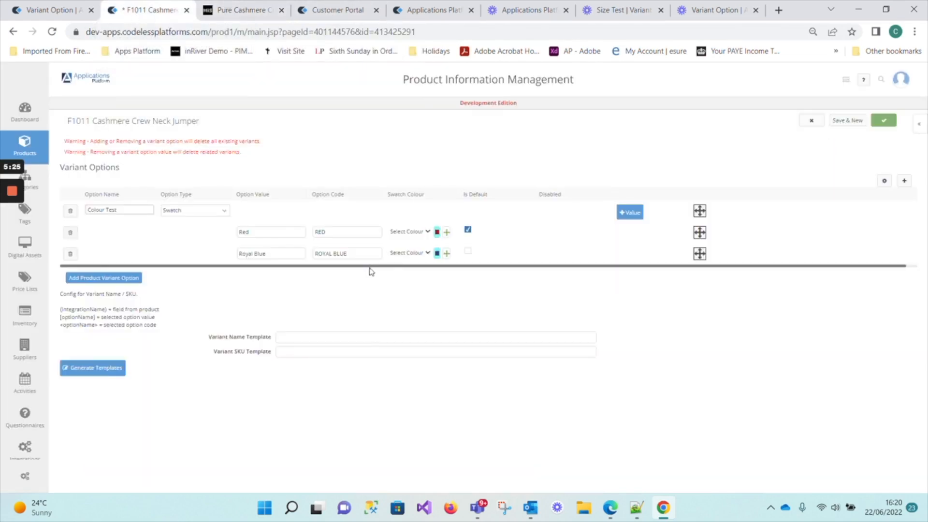
Compare the Red row's option value with its option code
{"action": "left_click", "coordinate": [345, 232]}
{"action": "left_click_drag", "start_coordinate": [332, 232], "coordinate": [260, 233]}
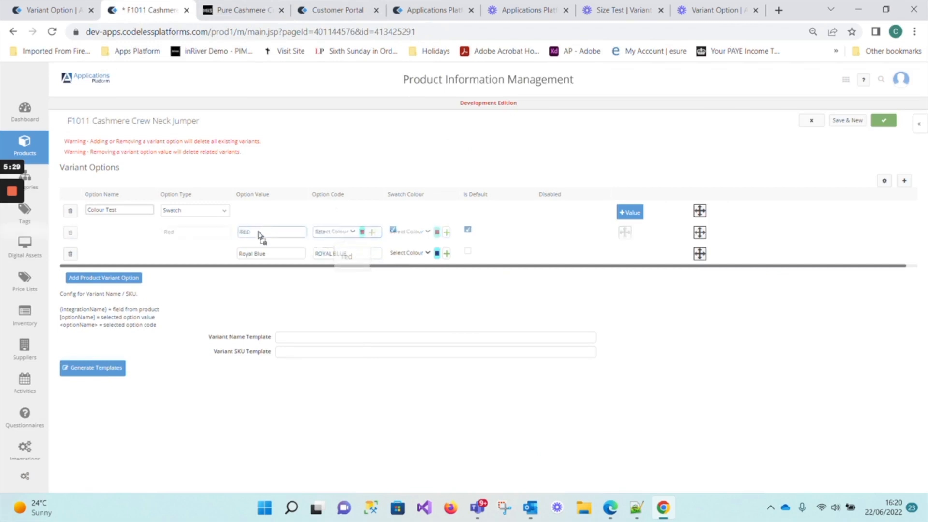
{"action": "left_click", "coordinate": [337, 235]}
{"action": "left_click_drag", "start_coordinate": [333, 232], "coordinate": [315, 230]}
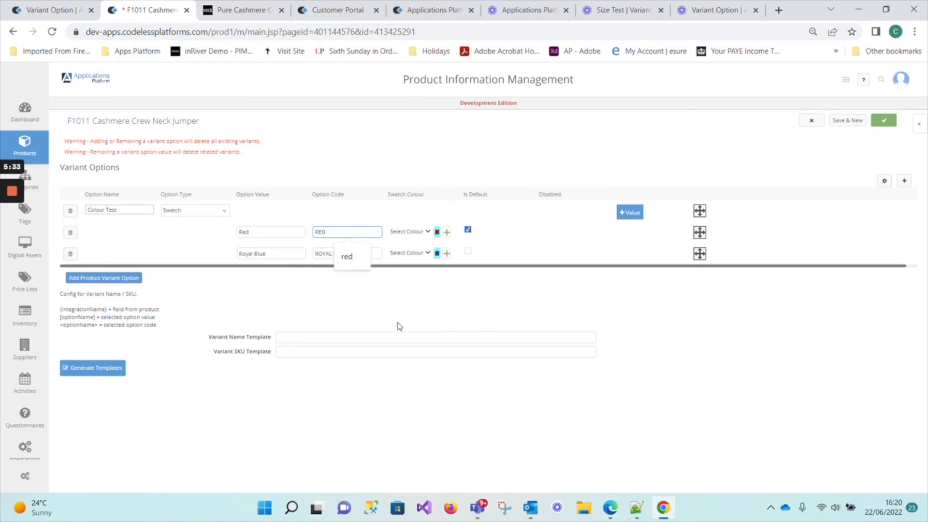
{"action": "left_click", "coordinate": [385, 308]}
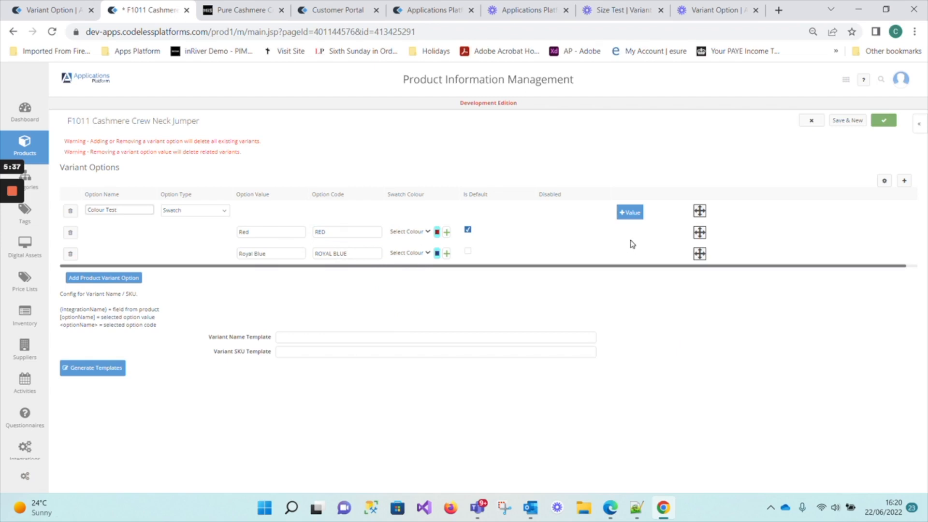
Rename the Colour Test option as Colour
{"action": "left_click", "coordinate": [126, 210]}
{"action": "left_click", "coordinate": [118, 210]}
{"action": "key", "text": "BackSpace"}
{"action": "key", "text": "BackSpace"}
{"action": "key", "text": "BackSpace"}
{"action": "key", "text": "BackSpace"}
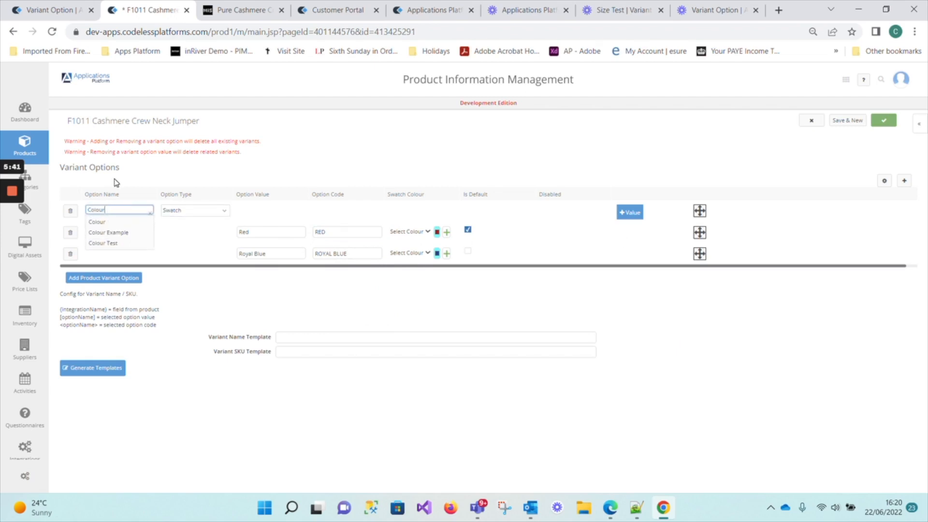
{"action": "left_click", "coordinate": [173, 236]}
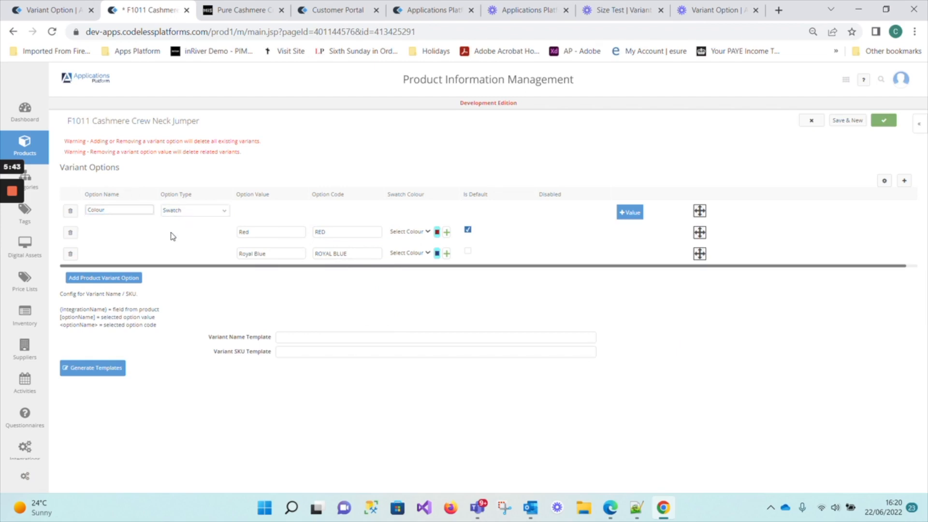
Check how the colour option's name appears on the Customer Portal jumper page, then return to the variant options
{"action": "left_click", "coordinate": [381, 8]}
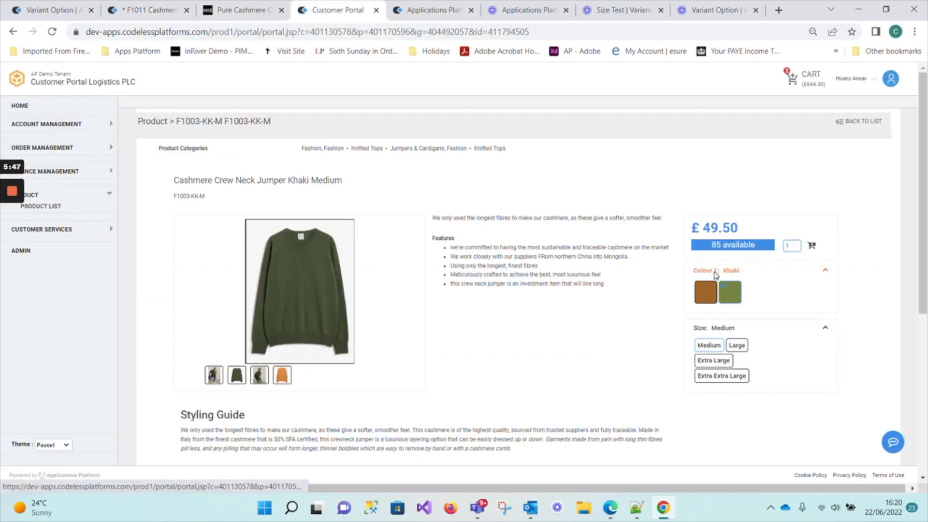
{"action": "left_click", "coordinate": [139, 10]}
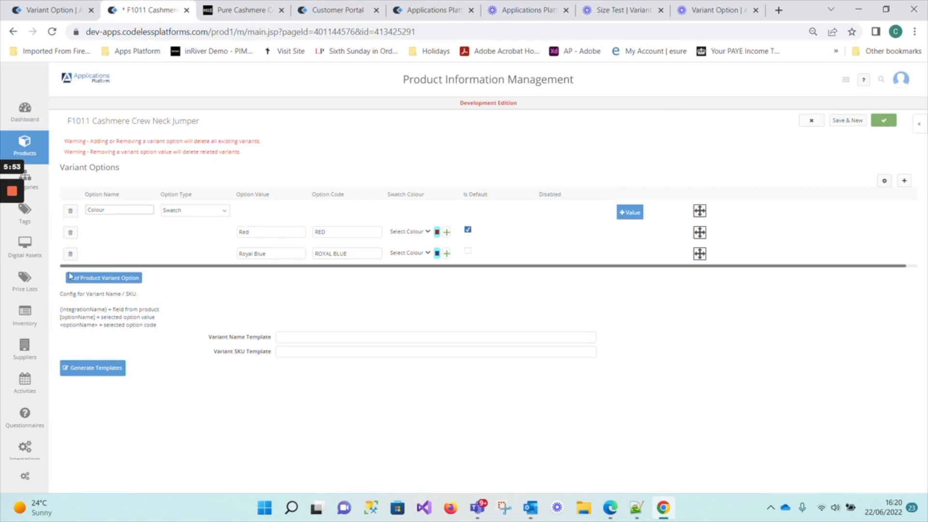
Add the existing Size Test option as a second product variant option, with Rectangle List as its option type
{"action": "left_click", "coordinate": [114, 279]}
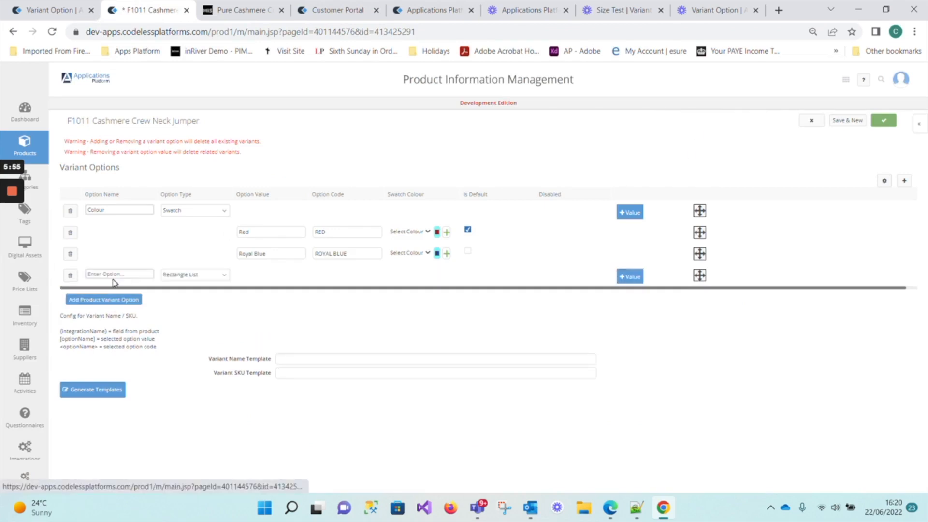
{"action": "left_click", "coordinate": [115, 274]}
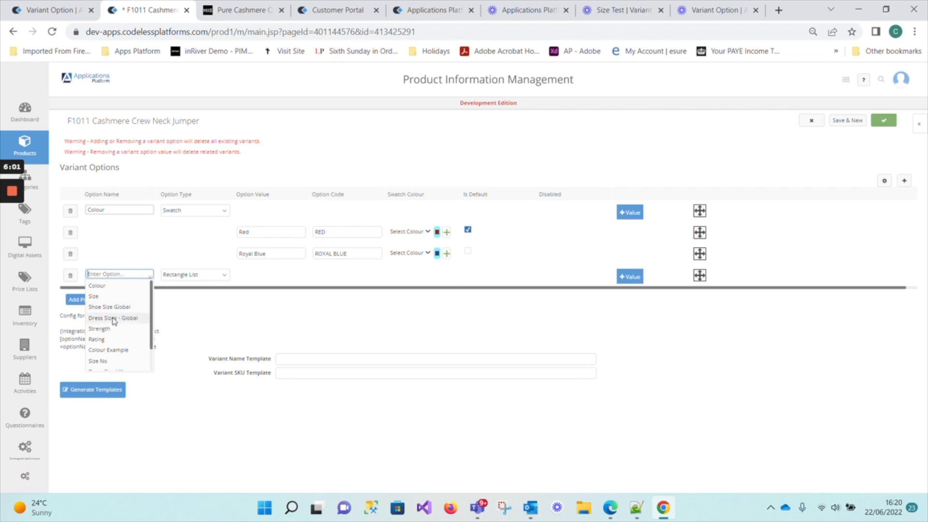
{"action": "scroll", "coordinate": [118, 318], "scroll_direction": "down", "scroll_amount": 2}
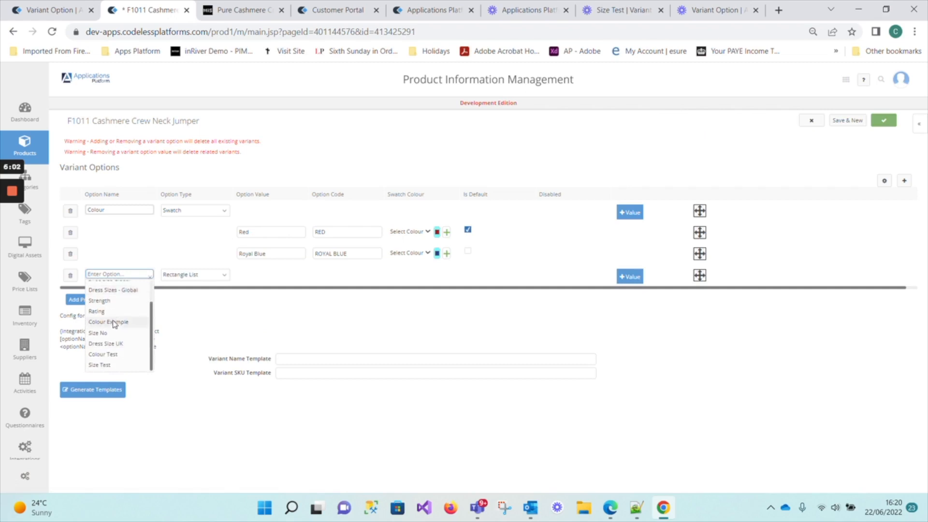
{"action": "left_click", "coordinate": [97, 365]}
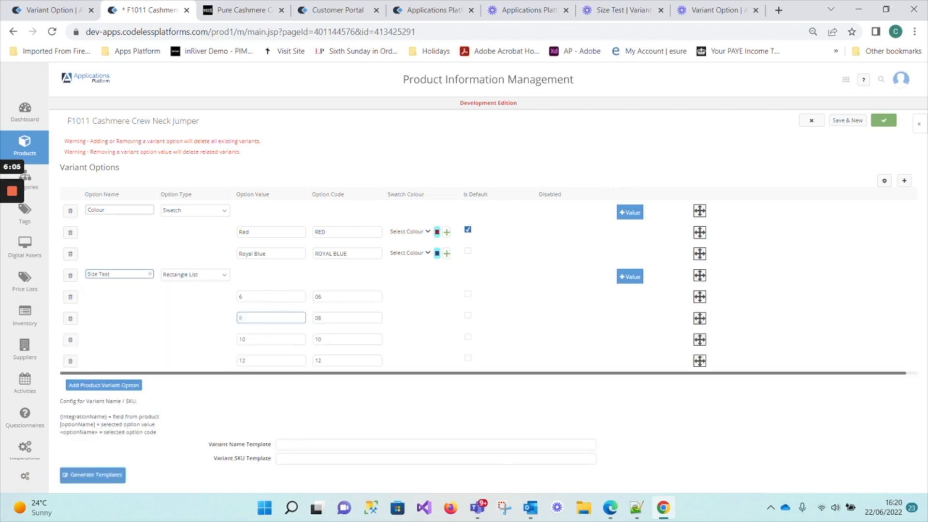
{"action": "left_click", "coordinate": [223, 275]}
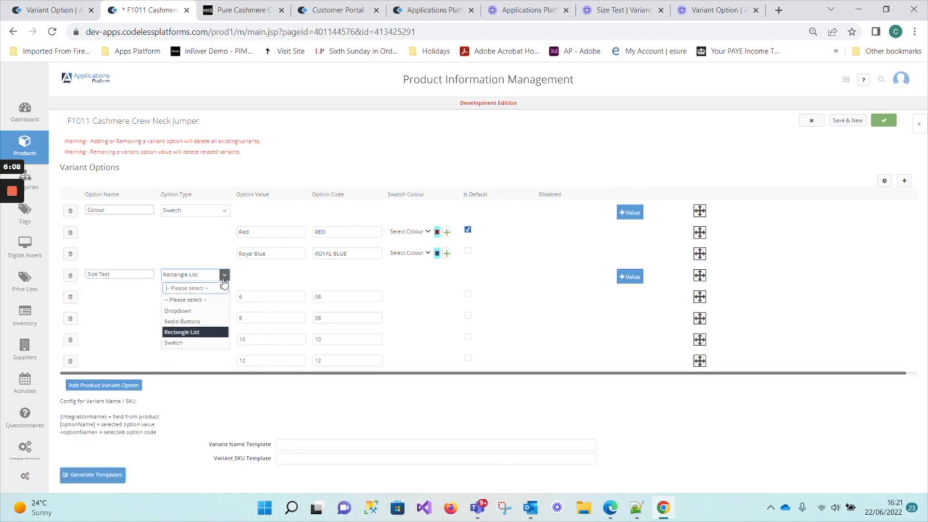
{"action": "left_click", "coordinate": [192, 332]}
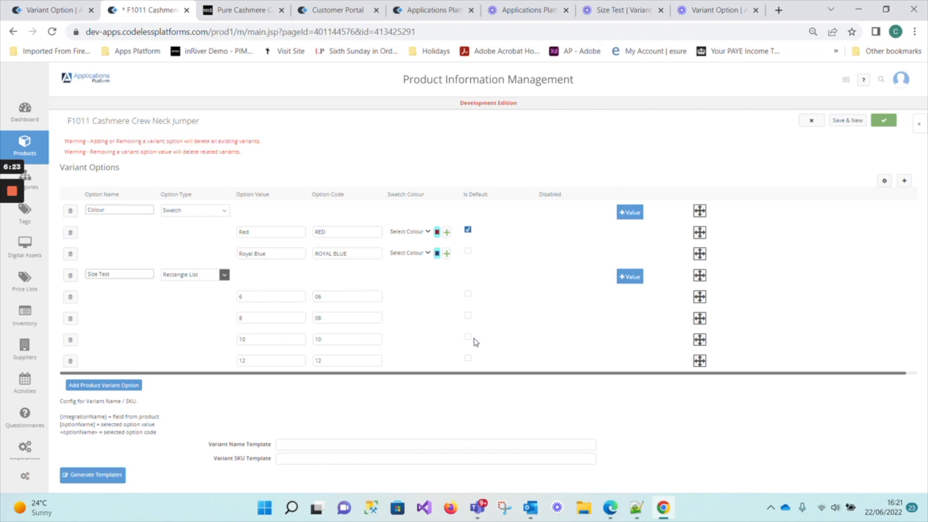
Make size 8 the default size value and reorder the colour values so that Royal Blue comes before Red
{"action": "left_click", "coordinate": [468, 315]}
{"action": "left_click_drag", "start_coordinate": [697, 233], "coordinate": [690, 265]}
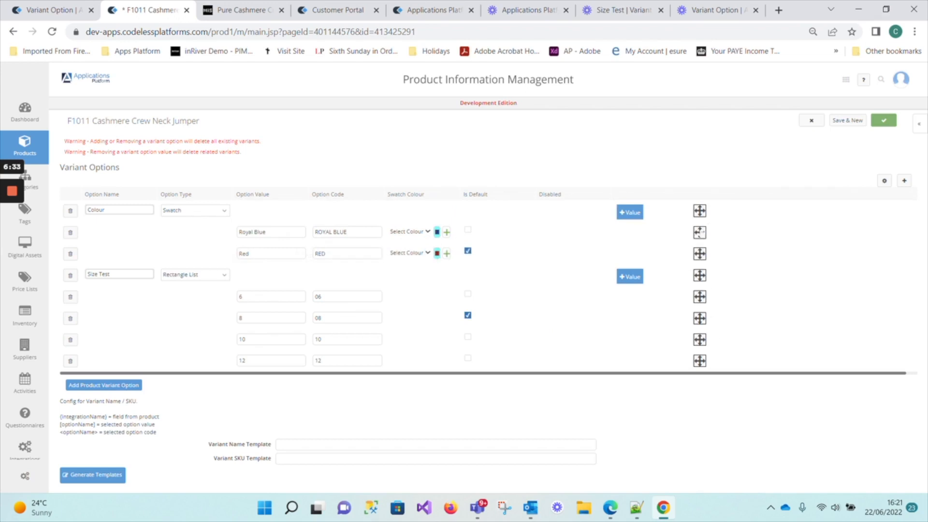
{"action": "left_click_drag", "start_coordinate": [699, 231], "coordinate": [699, 208]}
{"action": "left_click", "coordinate": [355, 233]}
Delete the 12 value from the size option and add it again with option value 12 and option code 12
{"action": "left_click", "coordinate": [71, 361]}
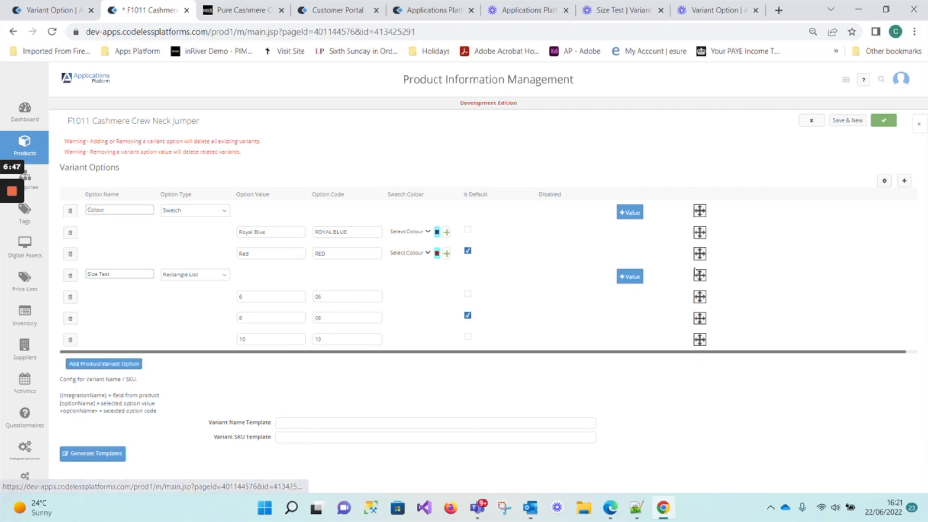
{"action": "left_click", "coordinate": [638, 278]}
{"action": "left_click", "coordinate": [254, 363]}
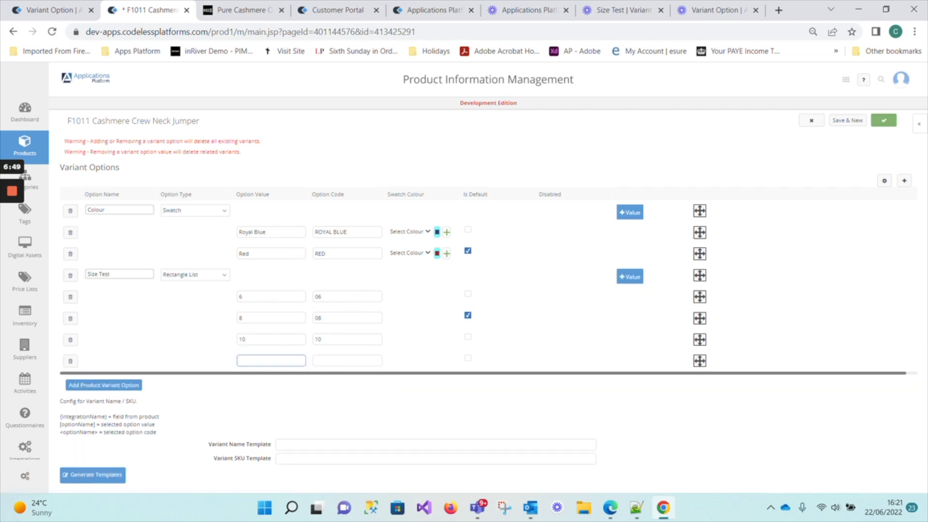
{"action": "type", "text": "12"}
{"action": "key", "text": "Tab"}
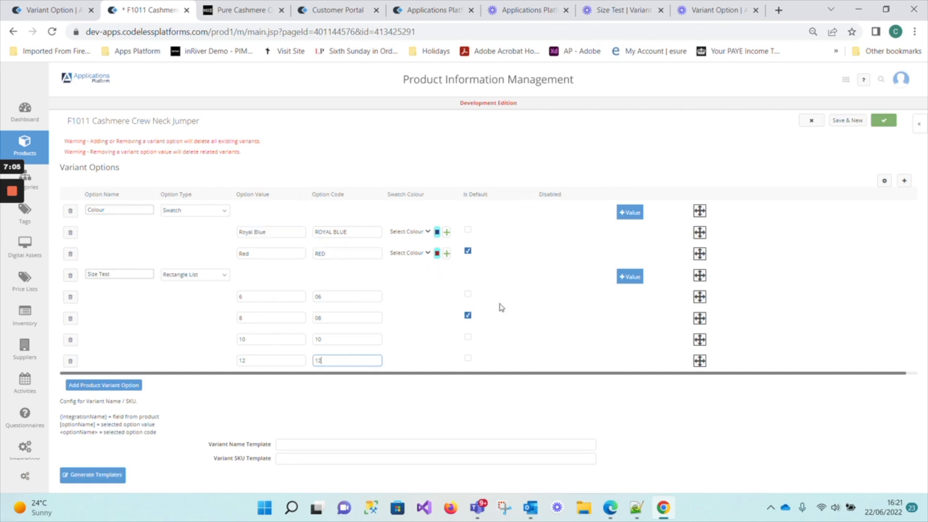
Add a third product variant option named test, holding the option value Test1 with option code T1
{"action": "left_click", "coordinate": [104, 385]}
{"action": "left_click", "coordinate": [115, 384]}
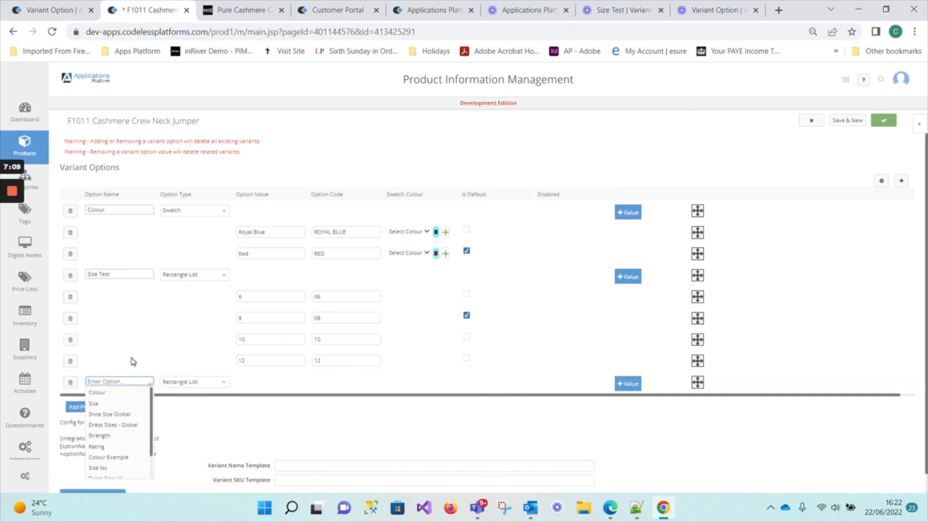
{"action": "type", "text": "test"}
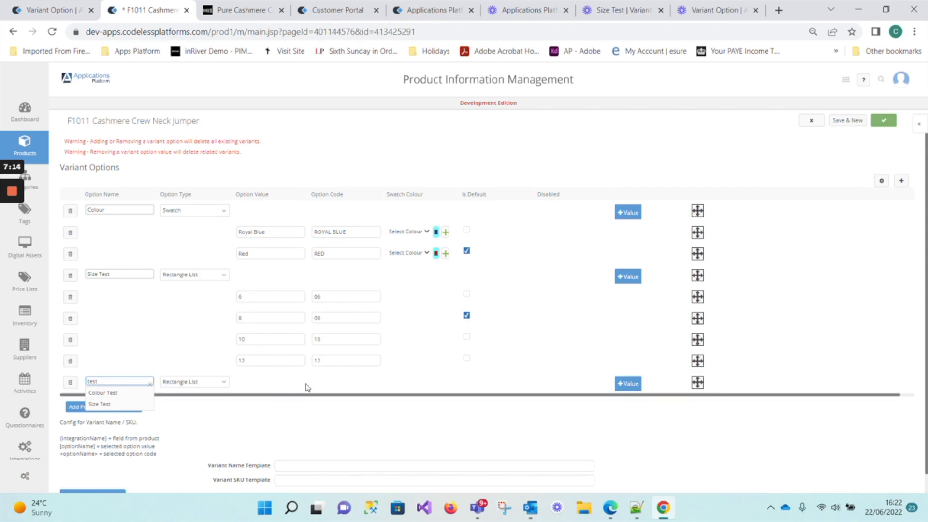
{"action": "left_click", "coordinate": [628, 384]}
{"action": "left_click", "coordinate": [280, 403]}
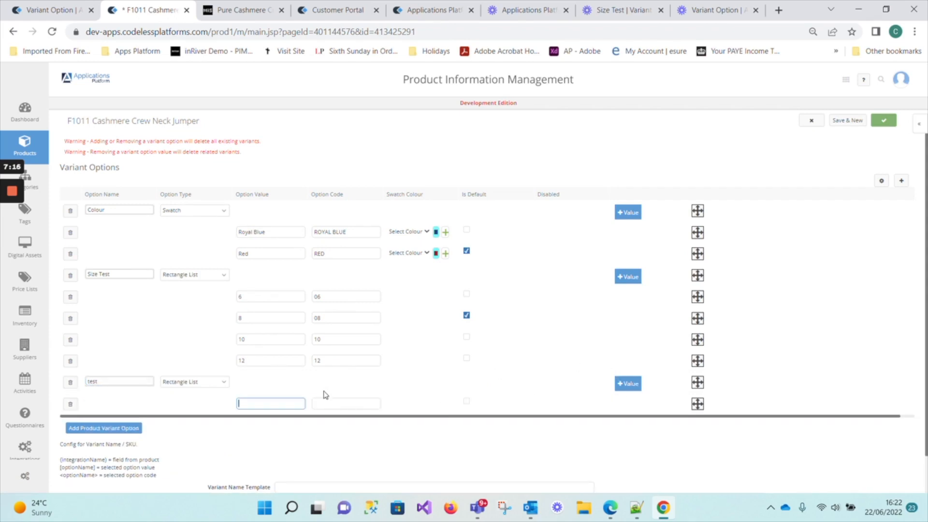
{"action": "type", "text": "Test1"}
{"action": "key", "text": "Tab"}
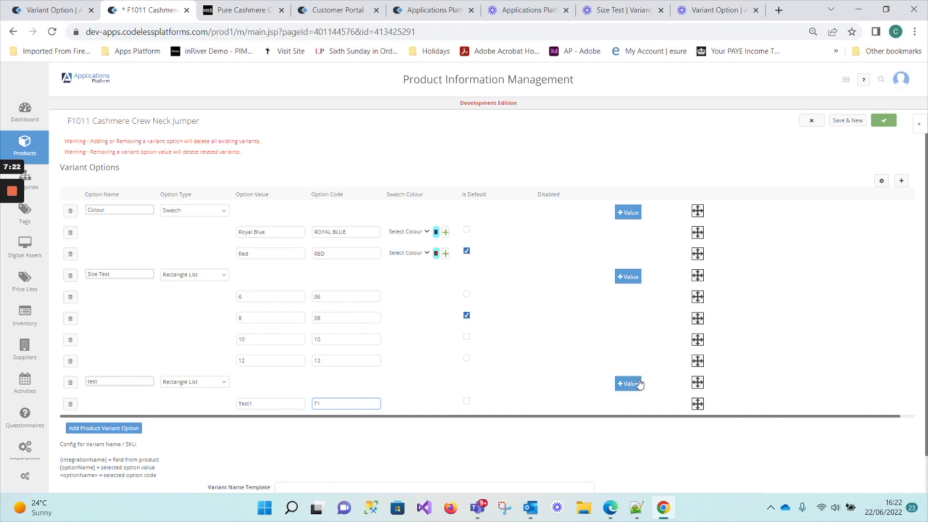
Rename the Size Test option as Size
{"action": "double_click", "coordinate": [99, 210]}
{"action": "left_click", "coordinate": [124, 274]}
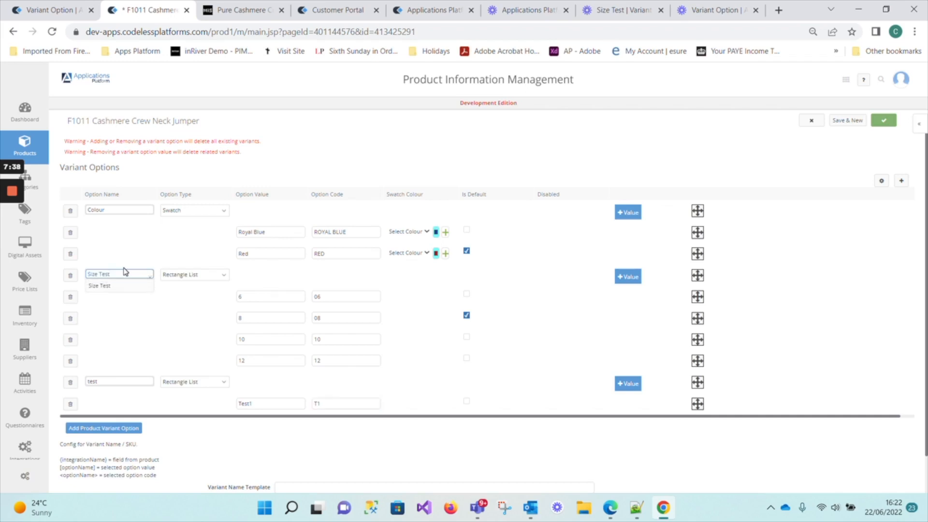
{"action": "key", "text": "BackSpace"}
{"action": "key", "text": "BackSpace"}
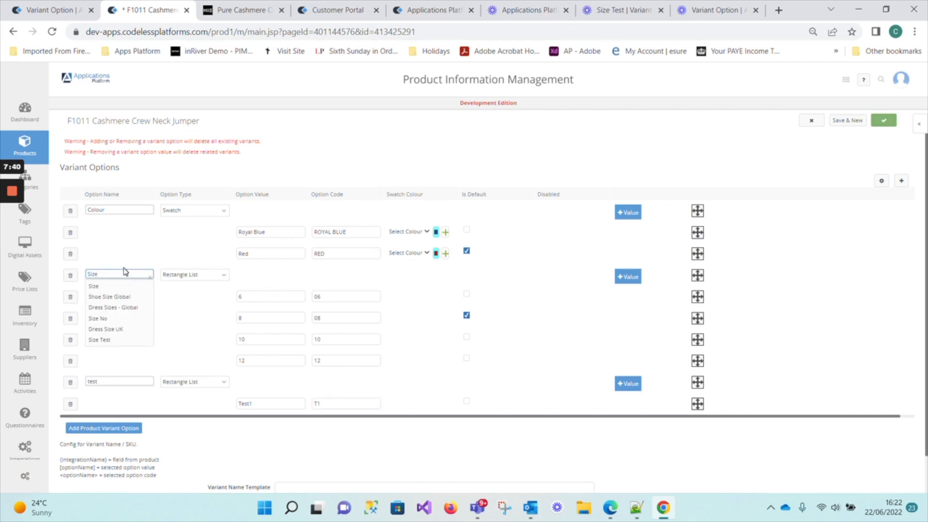
{"action": "left_click", "coordinate": [99, 286]}
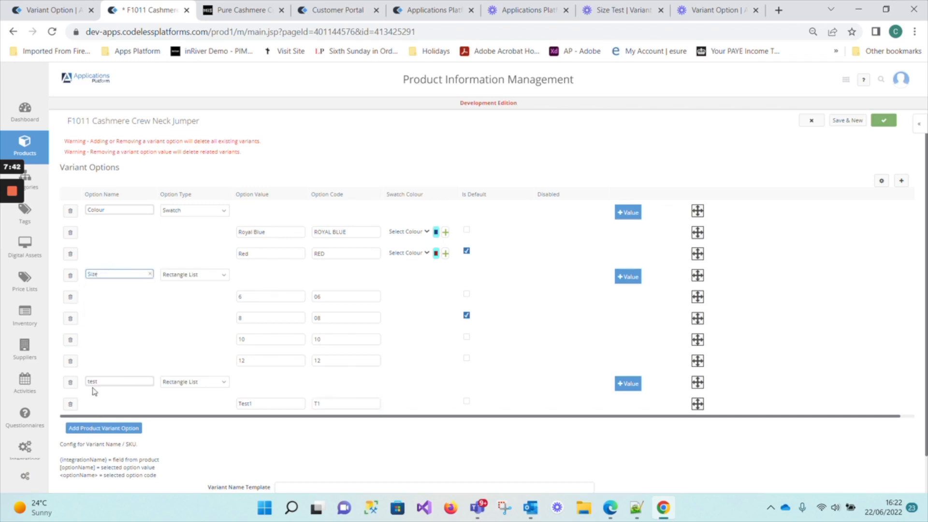
Delete the test variant option together with its value
{"action": "double_click", "coordinate": [128, 384]}
{"action": "left_click", "coordinate": [70, 382]}
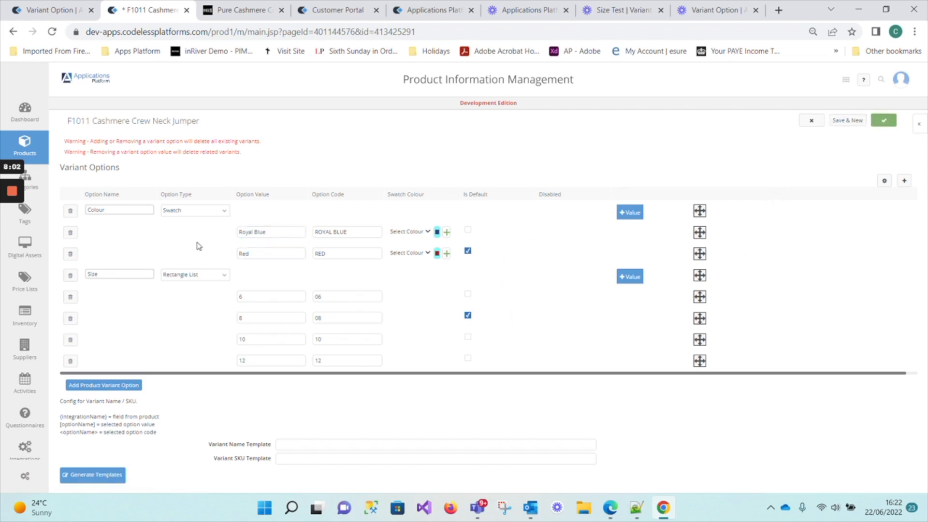
Try to save the jumper's variant options, and generate the variant name and SKU templates
{"action": "double_click", "coordinate": [104, 209]}
{"action": "left_click", "coordinate": [887, 125]}
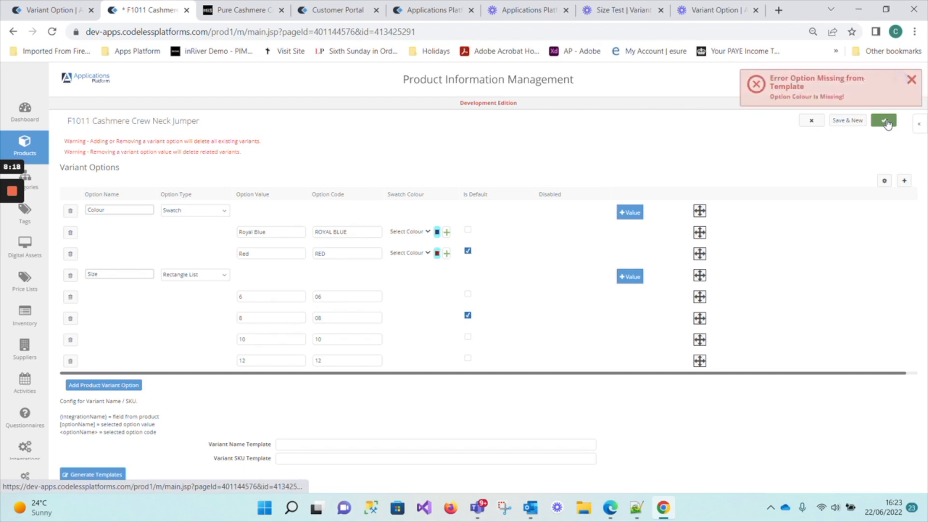
{"action": "mouse_move", "coordinate": [10, 220]}
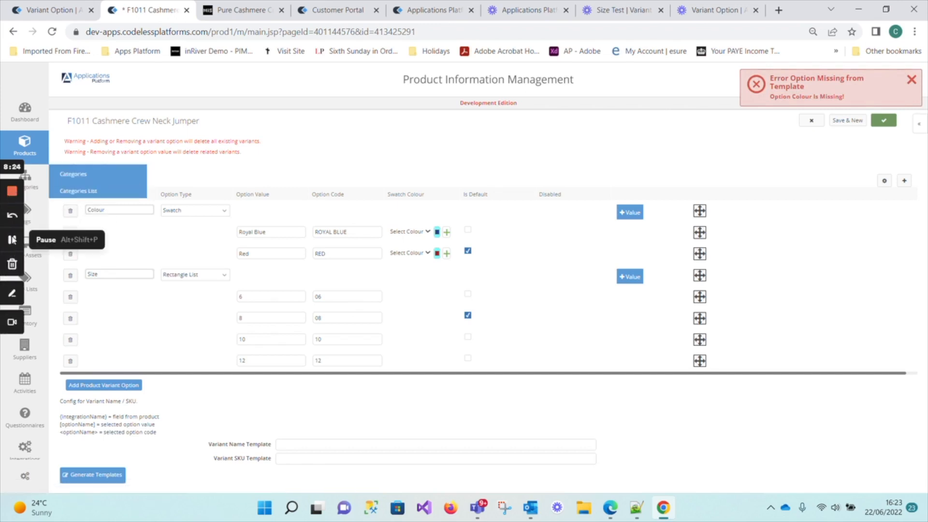
{"action": "left_click", "coordinate": [13, 242]}
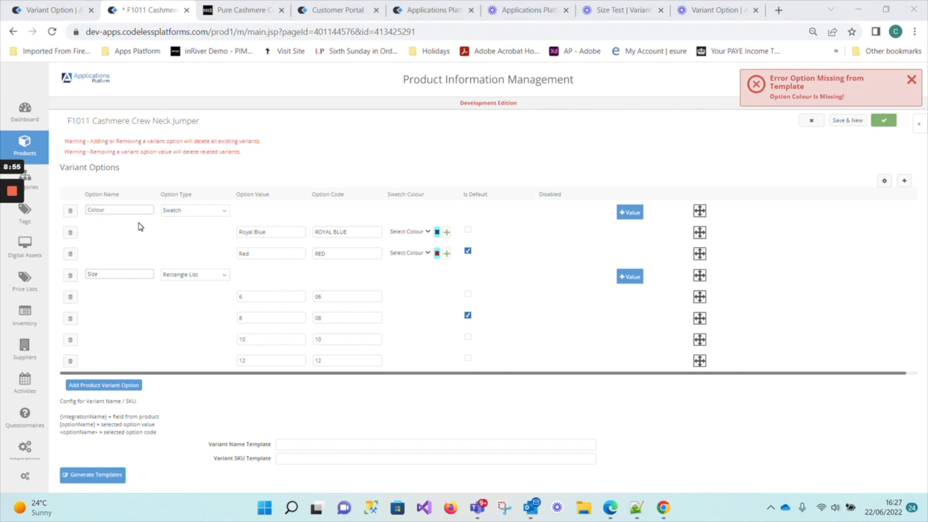
{"action": "left_click", "coordinate": [101, 476]}
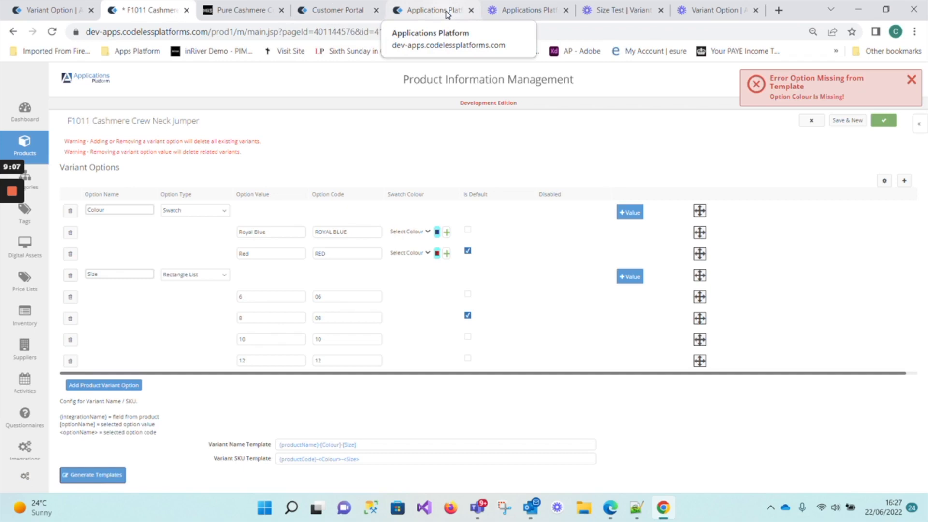
On the Customer Portal jumper page, try selecting size Extra Large and the colour Honey Ginger, dismissing any errors
{"action": "left_click", "coordinate": [337, 11]}
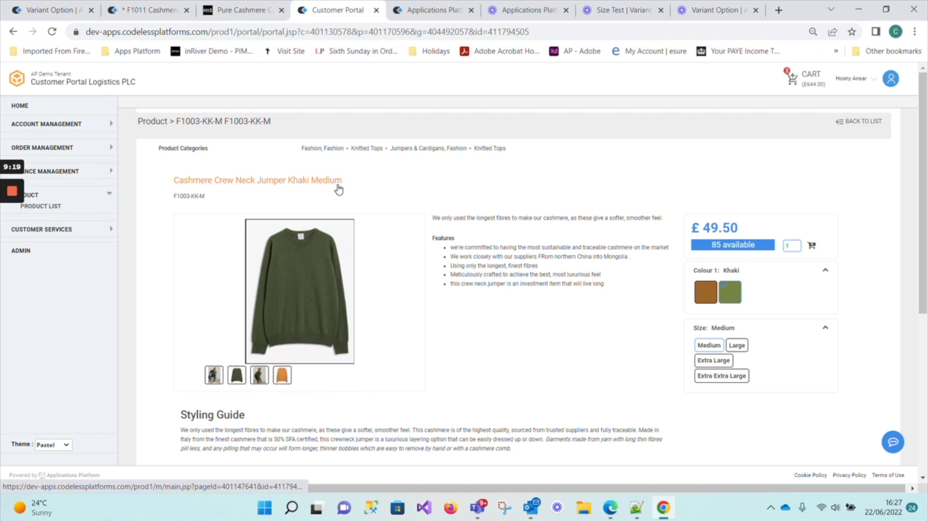
{"action": "left_click", "coordinate": [717, 364]}
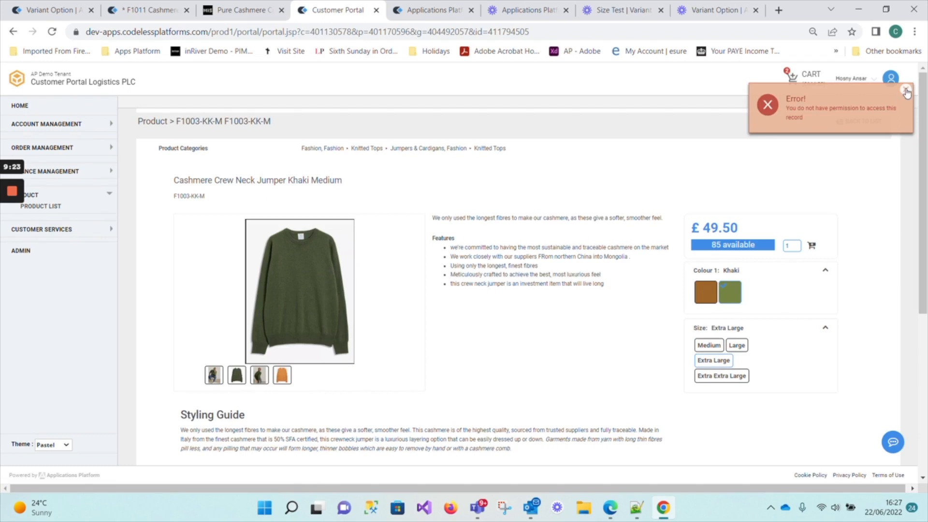
{"action": "left_click", "coordinate": [905, 91]}
{"action": "left_click", "coordinate": [703, 296]}
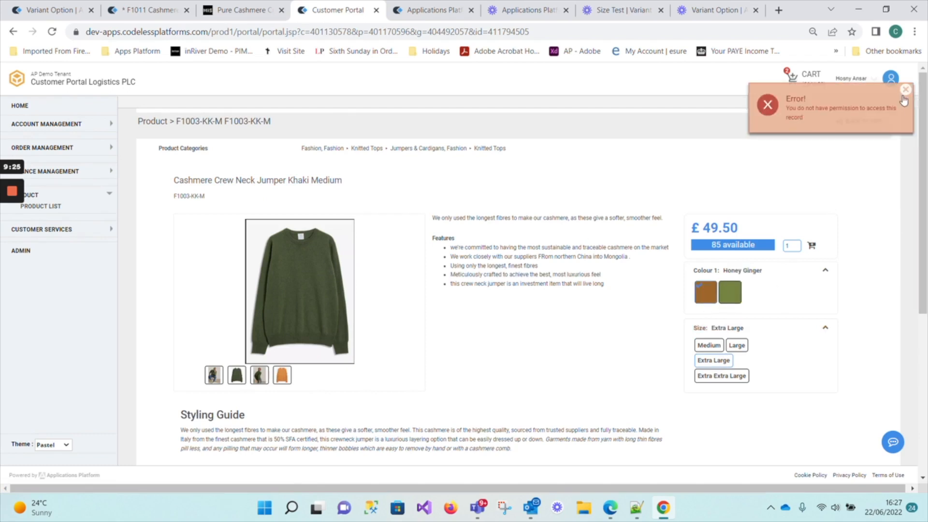
{"action": "left_click", "coordinate": [904, 93]}
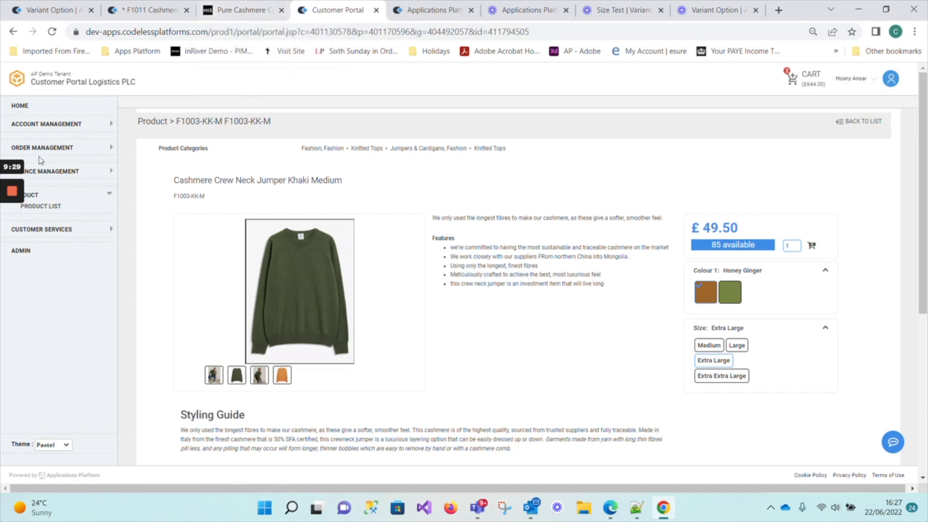
Compare the jumper's product name on the Customer Portal for the Khaki Large and Honey Ginger Extra Large variants
{"action": "mouse_move", "coordinate": [13, 231]}
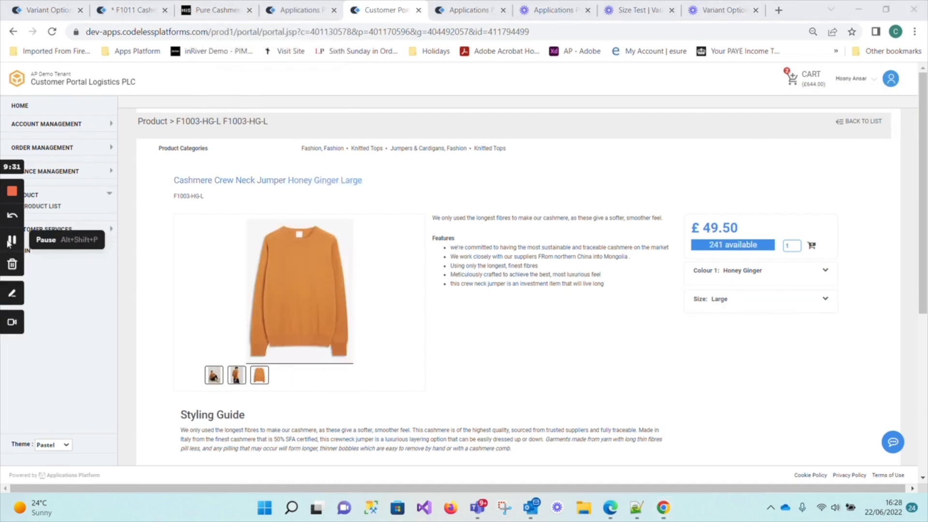
{"action": "left_click", "coordinate": [749, 278]}
{"action": "left_click", "coordinate": [730, 292]}
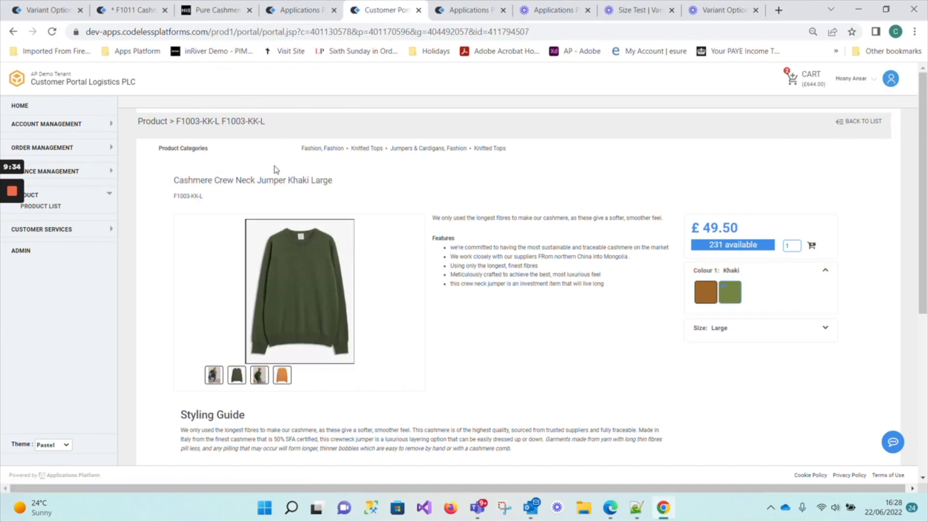
{"action": "left_click_drag", "start_coordinate": [348, 187], "coordinate": [165, 187]}
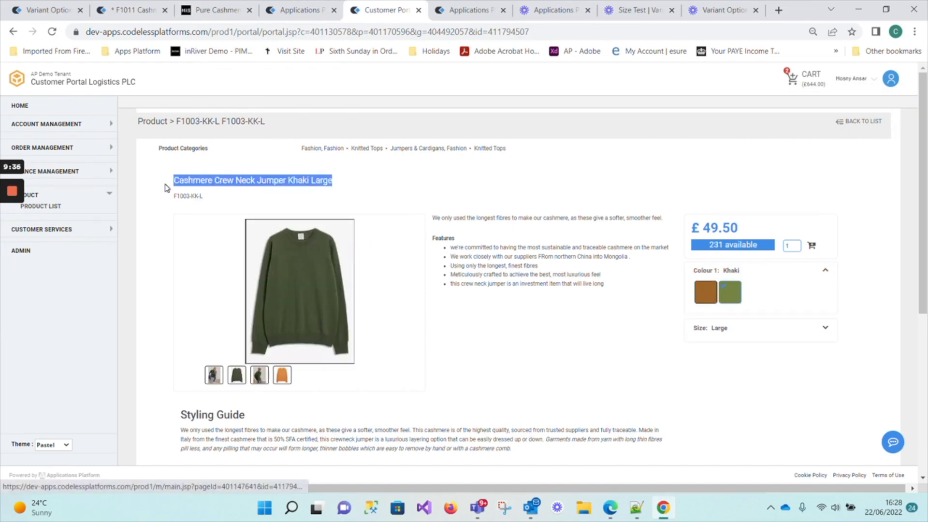
{"action": "left_click", "coordinate": [706, 299]}
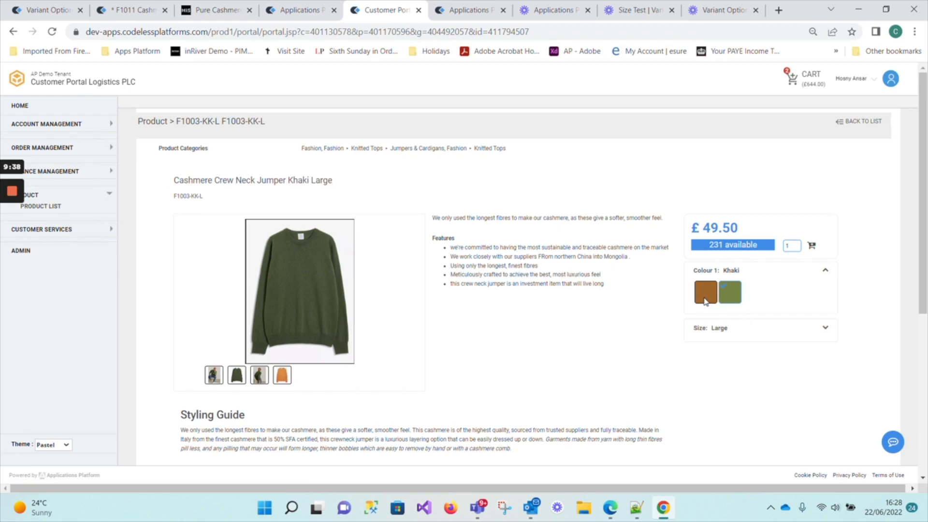
{"action": "left_click", "coordinate": [702, 328]}
{"action": "left_click", "coordinate": [713, 360]}
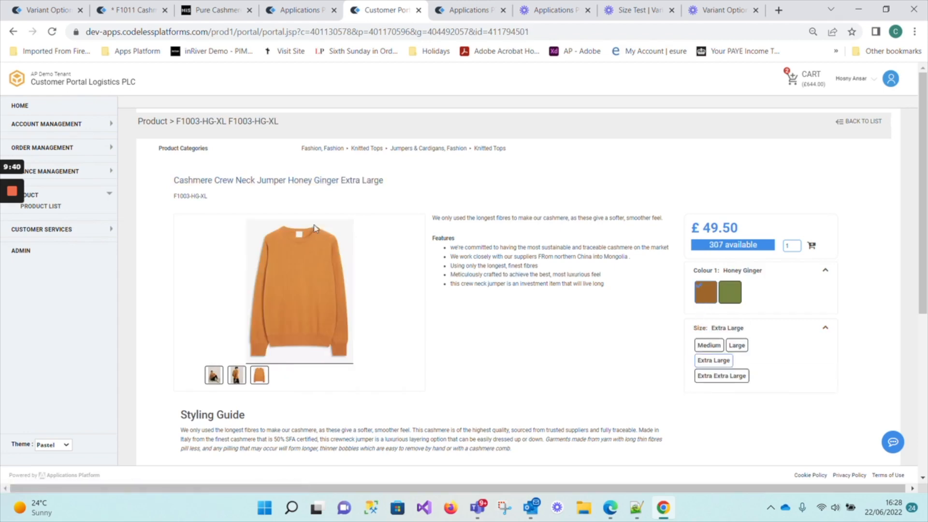
{"action": "left_click_drag", "start_coordinate": [389, 181], "coordinate": [150, 187]}
Compare the shared Variant Options list with the F1011 jumper's own variant options and name templates
{"action": "left_click", "coordinate": [65, 10]}
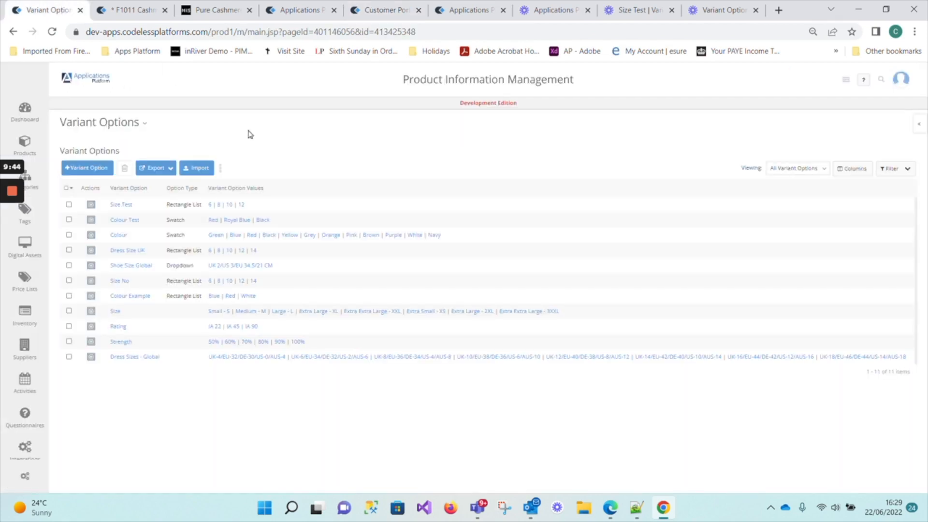
{"action": "left_click", "coordinate": [132, 10]}
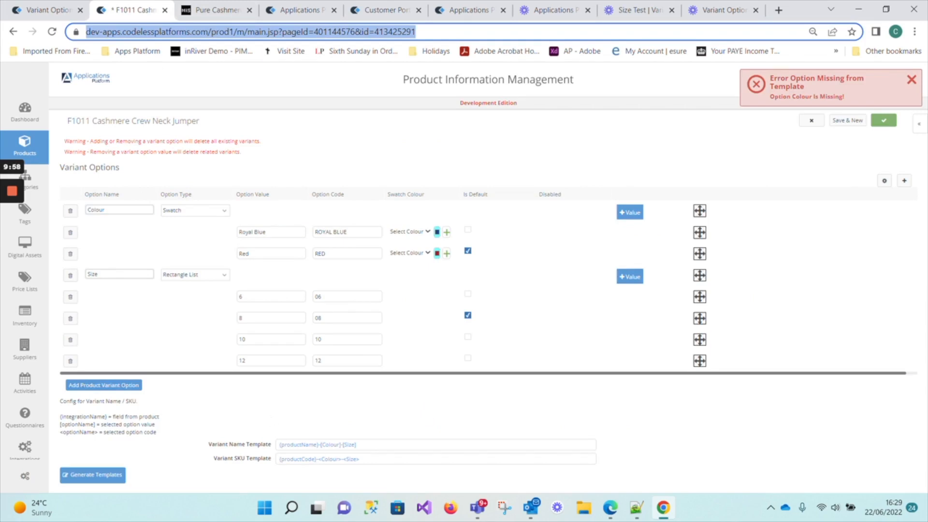
{"action": "left_click", "coordinate": [42, 11]}
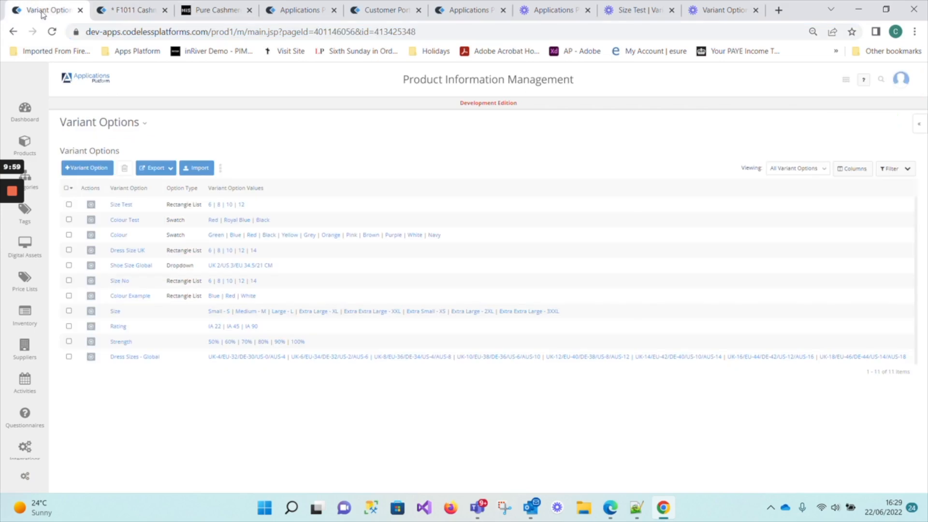
{"action": "left_click", "coordinate": [172, 14]}
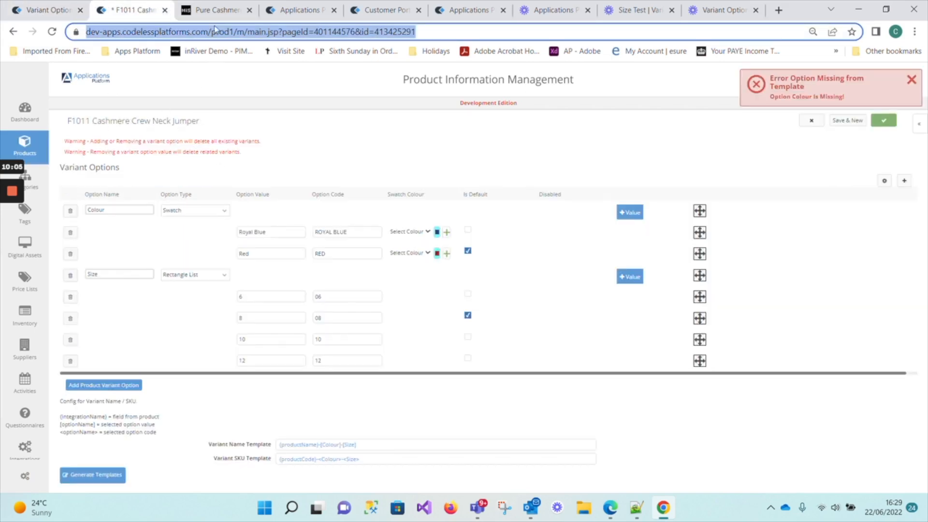
{"action": "left_click", "coordinate": [44, 9]}
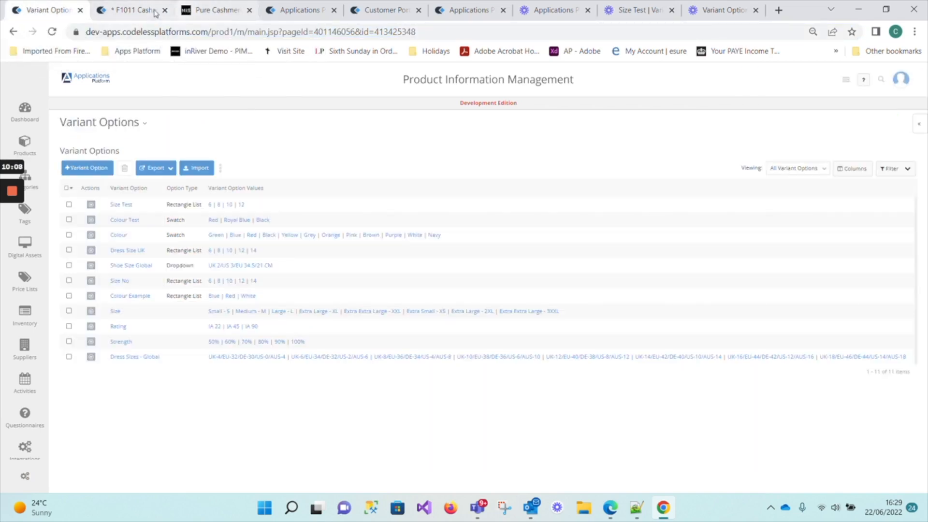
{"action": "left_click", "coordinate": [99, 8]}
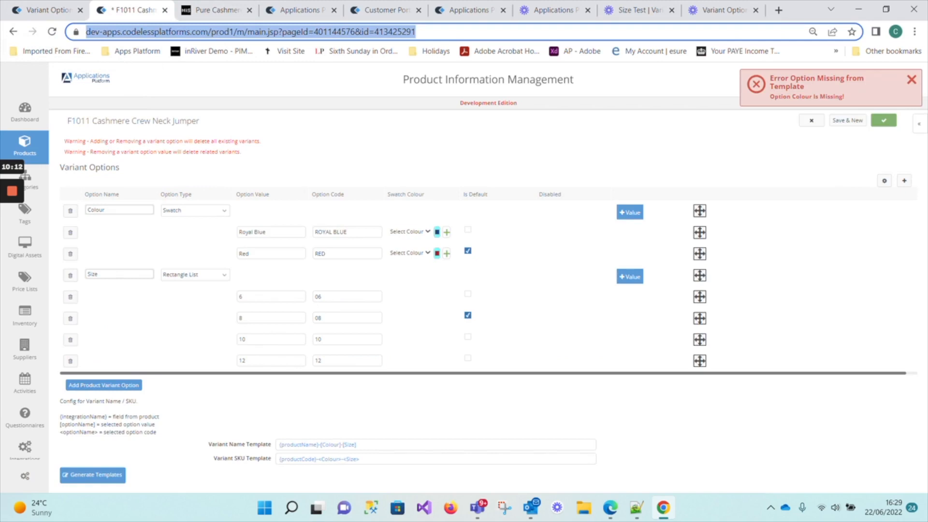
Try to edit the separators between product name, Colour and Size in the variant name template
{"action": "left_click", "coordinate": [322, 445]}
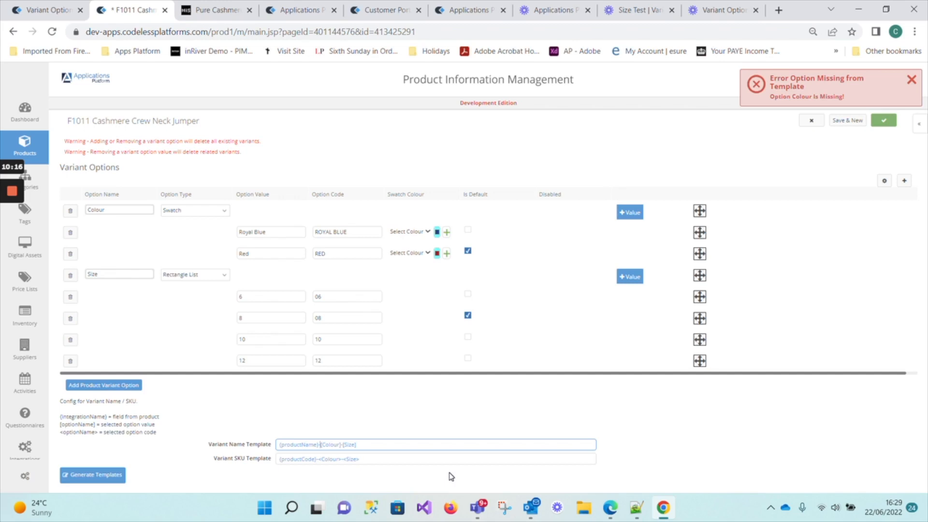
{"action": "key", "text": "BackSpace"}
{"action": "left_click", "coordinate": [353, 458]}
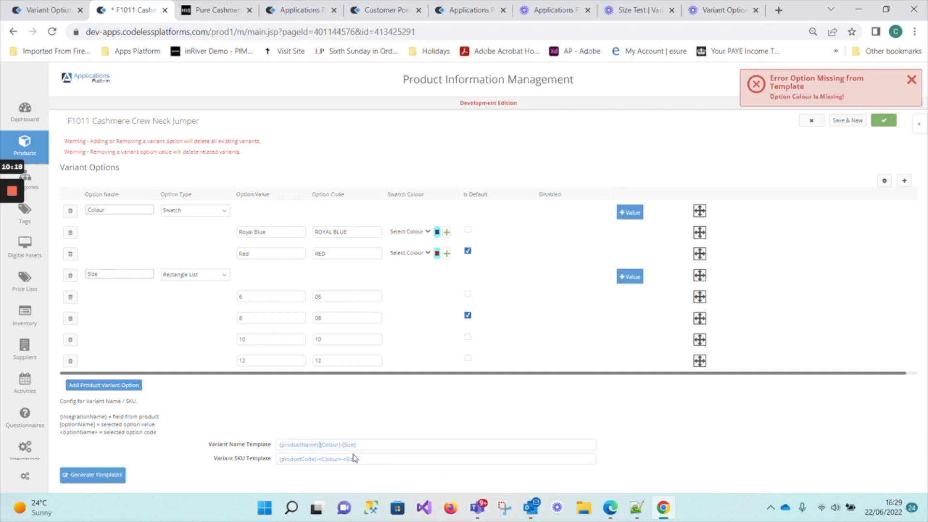
{"action": "left_click", "coordinate": [341, 444]}
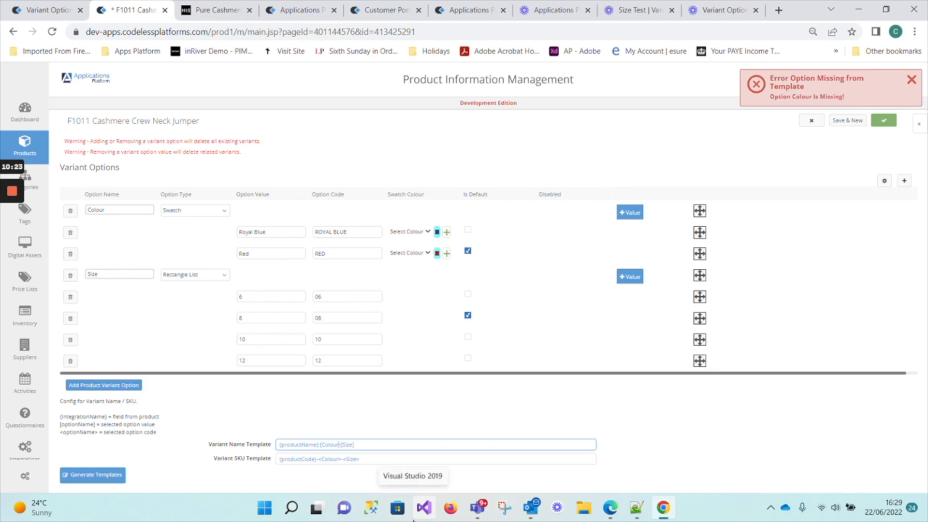
{"action": "type", "text": "]"}
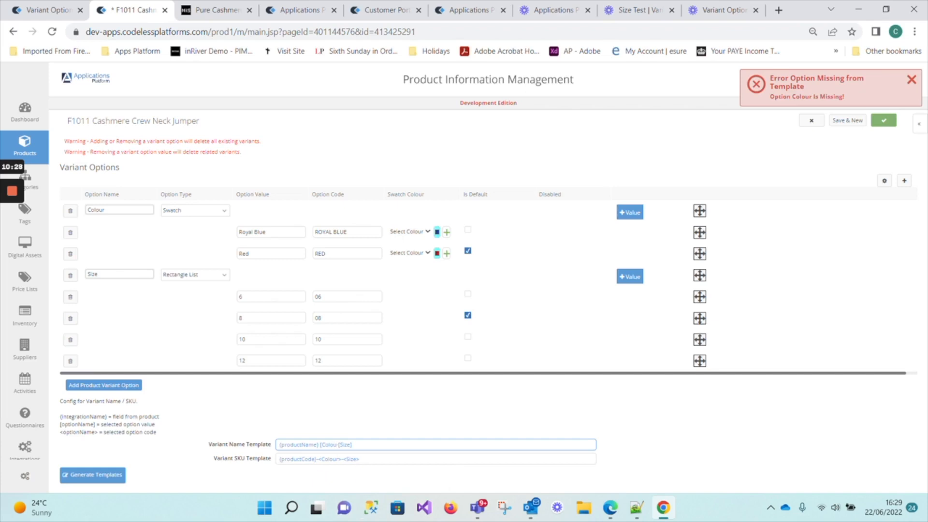
{"action": "key", "text": "Tab"}
{"action": "left_click", "coordinate": [269, 453]}
{"action": "left_click", "coordinate": [323, 459]}
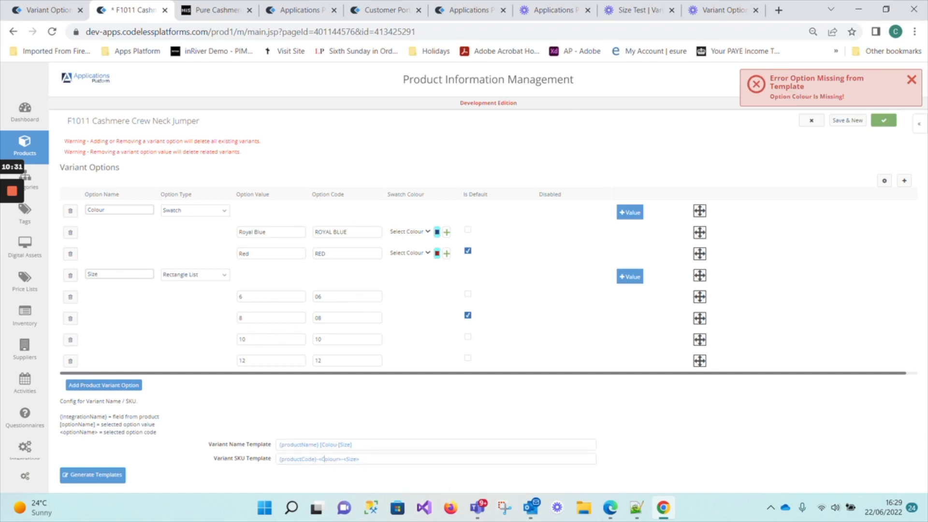
{"action": "left_click_drag", "start_coordinate": [318, 458], "coordinate": [360, 459]}
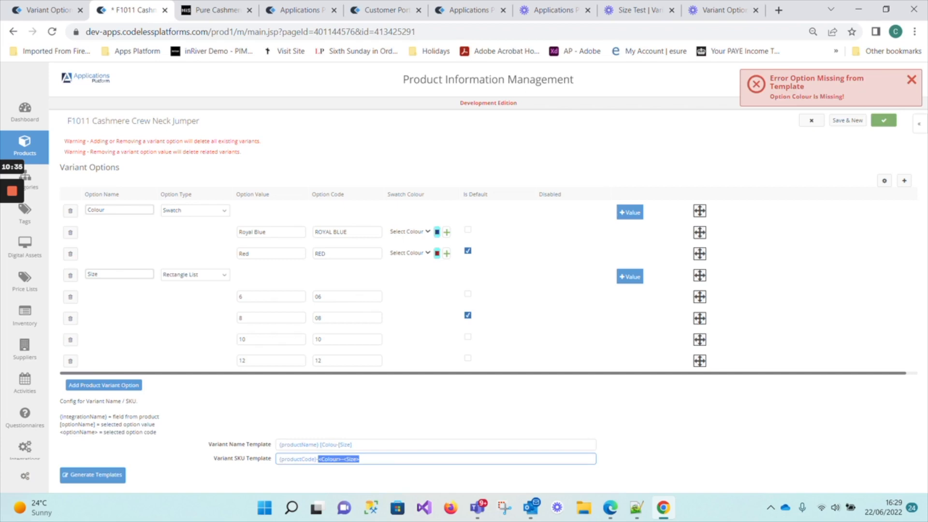
{"action": "left_click", "coordinate": [351, 444]}
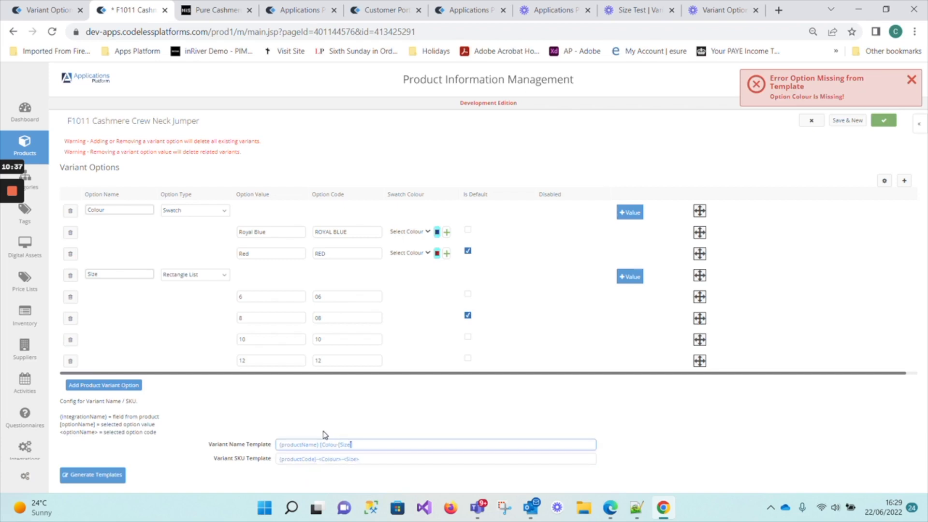
Regenerate the variant templates and replace the hyphen after {productName} in the name template with a space
{"action": "key", "text": "ctrl+0"}
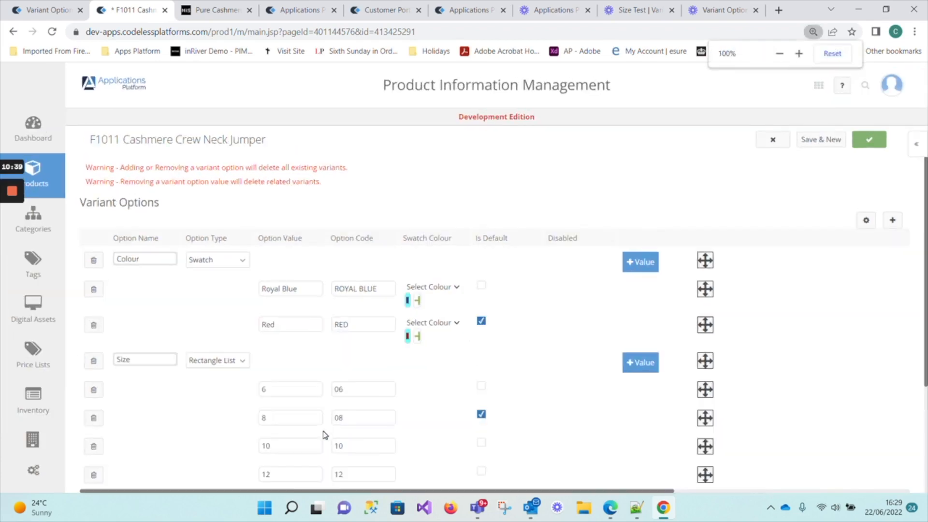
{"action": "scroll", "coordinate": [325, 435], "scroll_direction": "down", "scroll_amount": 3}
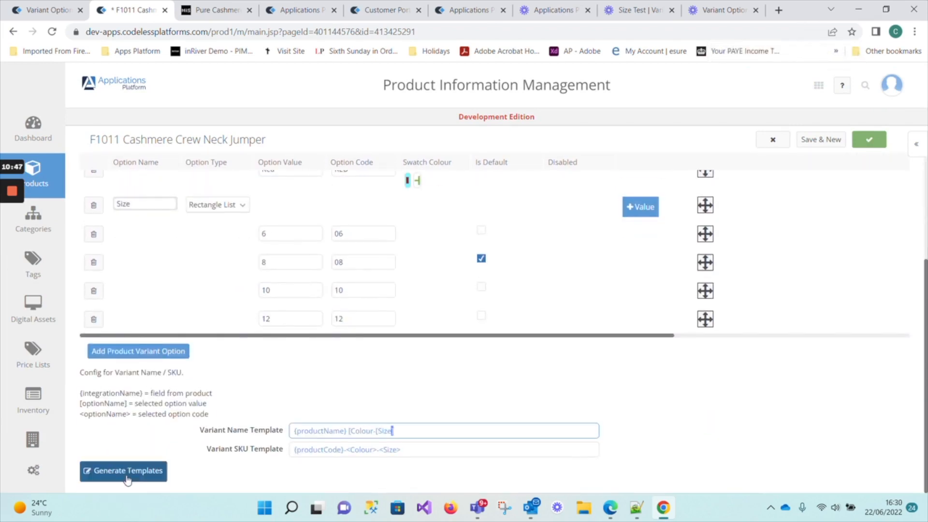
{"action": "left_click", "coordinate": [125, 476]}
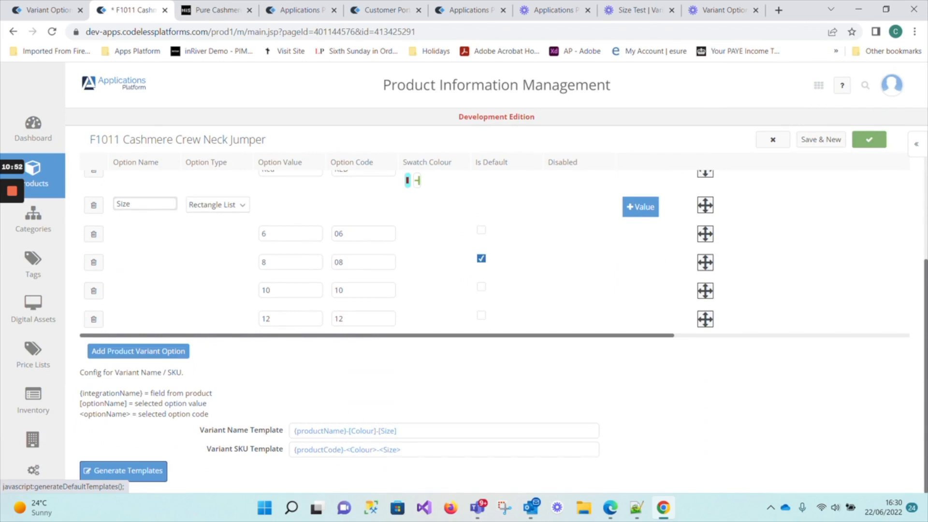
{"action": "left_click", "coordinate": [348, 430]}
{"action": "key", "text": "BackSpace"}
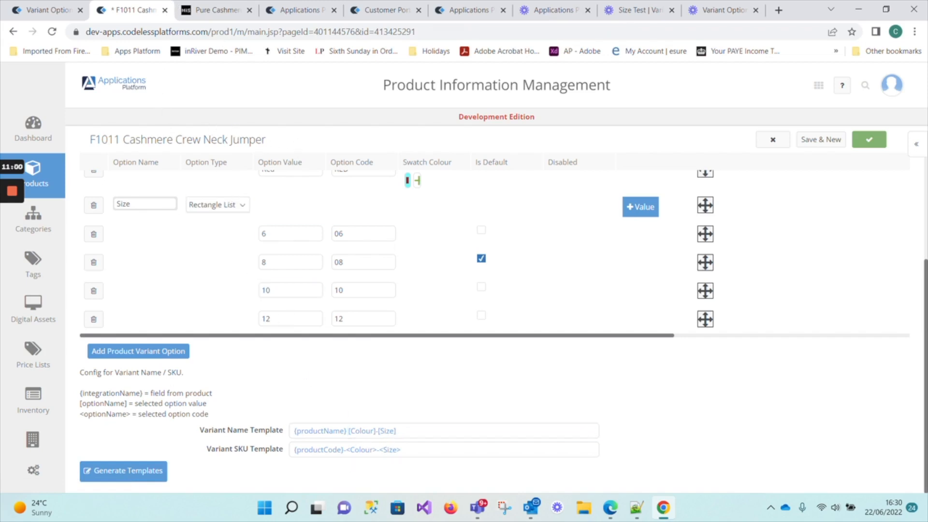
Replace the hyphen between [Colour] and [Size] with the word Size, making the variant name template {productName} [Colour] Size [Size]
{"action": "scroll", "coordinate": [380, 223], "scroll_direction": "up", "scroll_amount": 3}
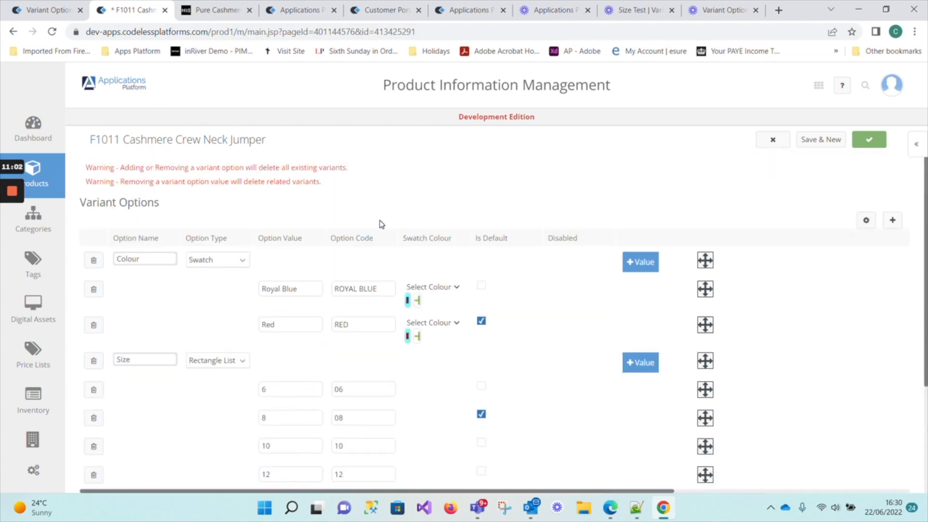
{"action": "scroll", "coordinate": [381, 222], "scroll_direction": "down", "scroll_amount": 3}
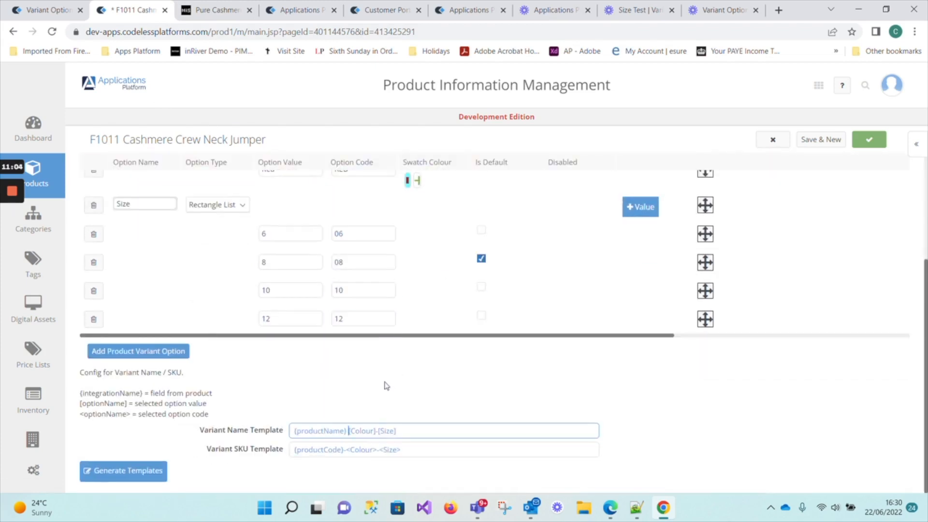
{"action": "left_click", "coordinate": [376, 430]}
{"action": "type", "text": "Size"}
{"action": "key", "text": "Delete"}
{"action": "left_click", "coordinate": [273, 236]}
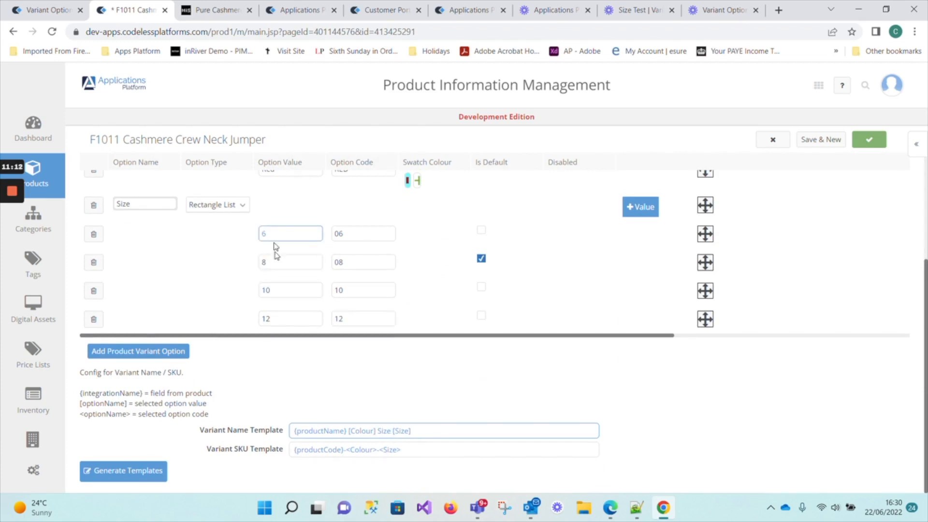
{"action": "left_click", "coordinate": [279, 289]}
{"action": "scroll", "coordinate": [366, 367], "scroll_direction": "up", "scroll_amount": 3}
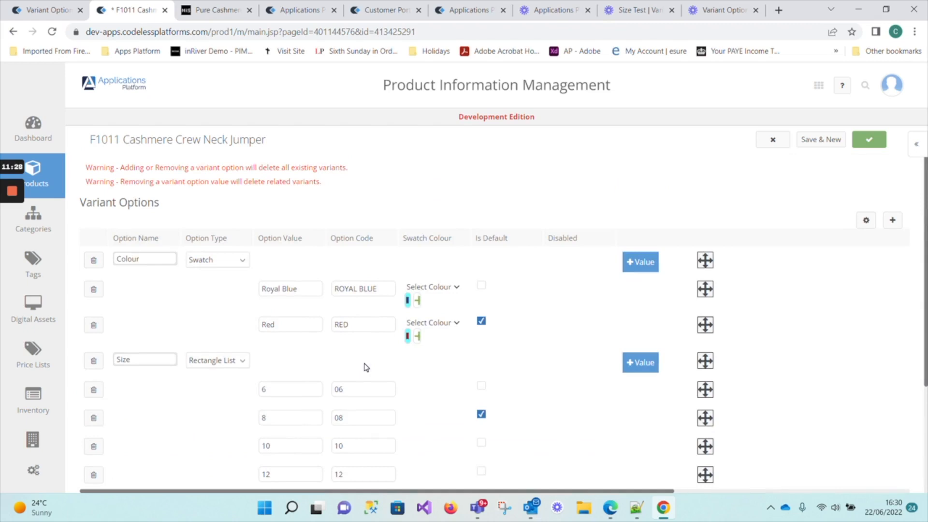
{"action": "left_click", "coordinate": [372, 325]}
{"action": "scroll", "coordinate": [374, 360], "scroll_direction": "down", "scroll_amount": 3}
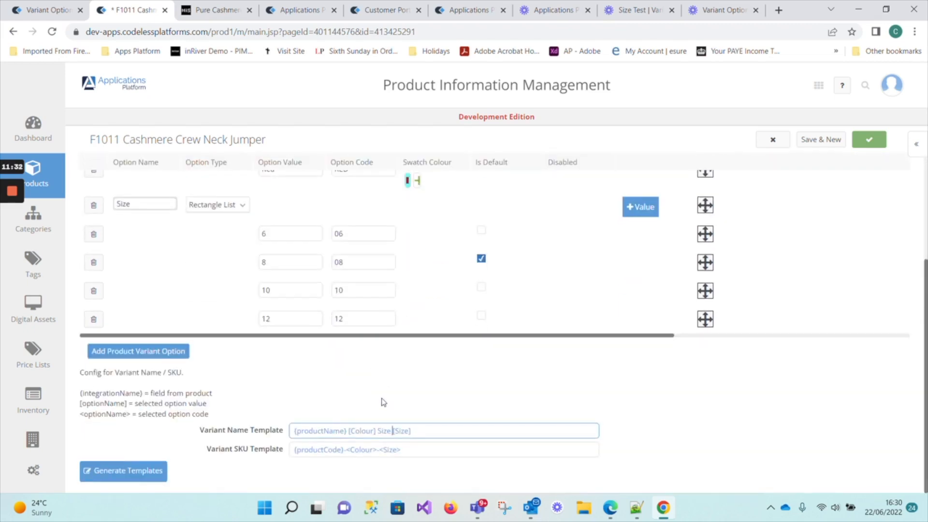
{"action": "left_click", "coordinate": [363, 233]}
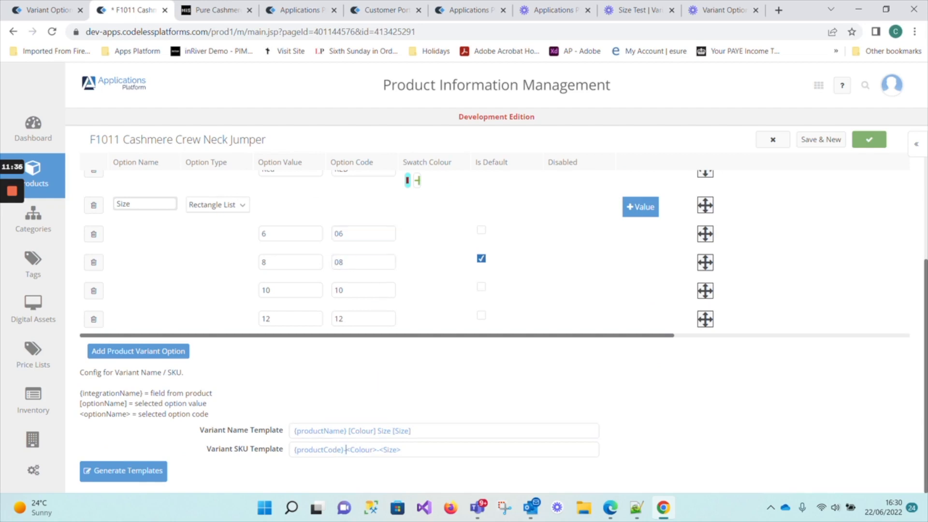
Edit the variant SKU template to {productCode}<Colour>--<Size>
{"action": "left_click_drag", "start_coordinate": [344, 449], "coordinate": [376, 449]}
{"action": "key", "text": "ctrl+c"}
{"action": "key", "text": "BackSpace"}
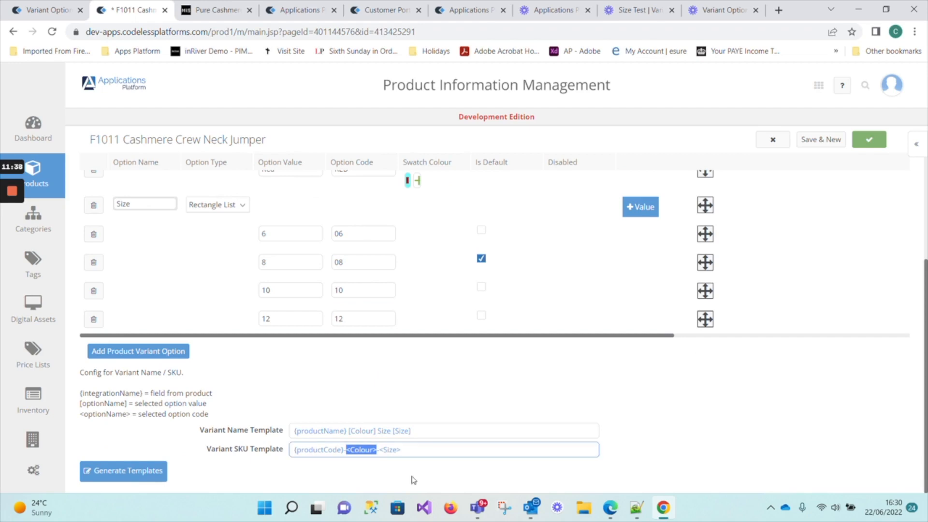
{"action": "left_click", "coordinate": [469, 511]}
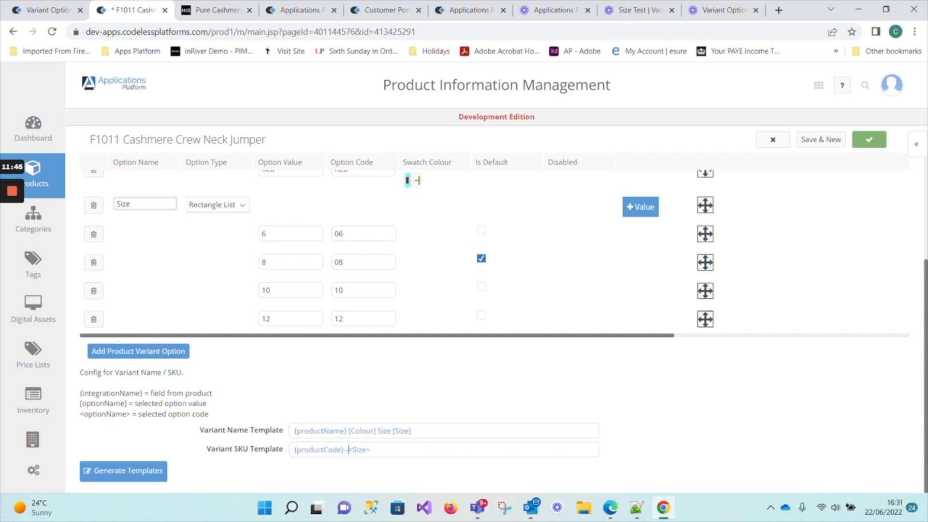
{"action": "key", "text": "ctrl+v"}
{"action": "scroll", "coordinate": [494, 310], "scroll_direction": "up", "scroll_amount": 1}
{"action": "scroll", "coordinate": [494, 310], "scroll_direction": "down", "scroll_amount": 1}
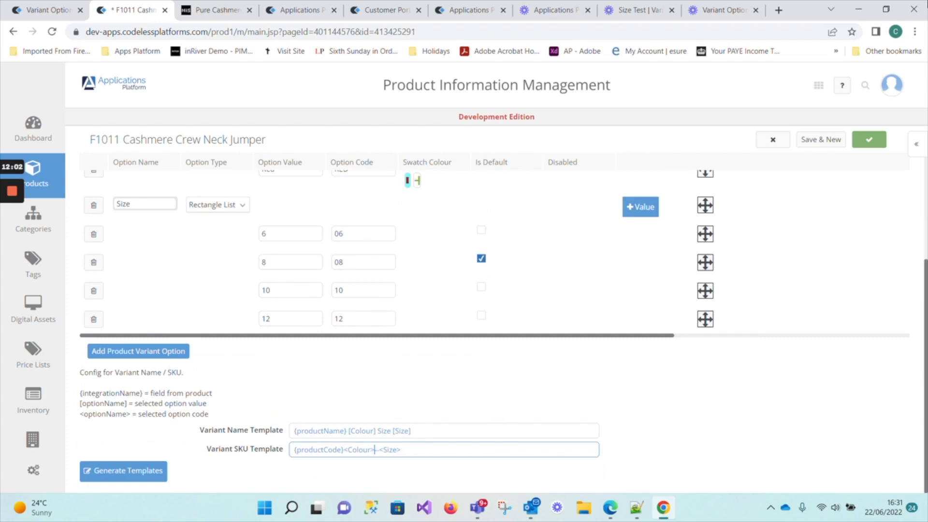
Save the jumper's variant options and open its list of variants
{"action": "left_click", "coordinate": [870, 140]}
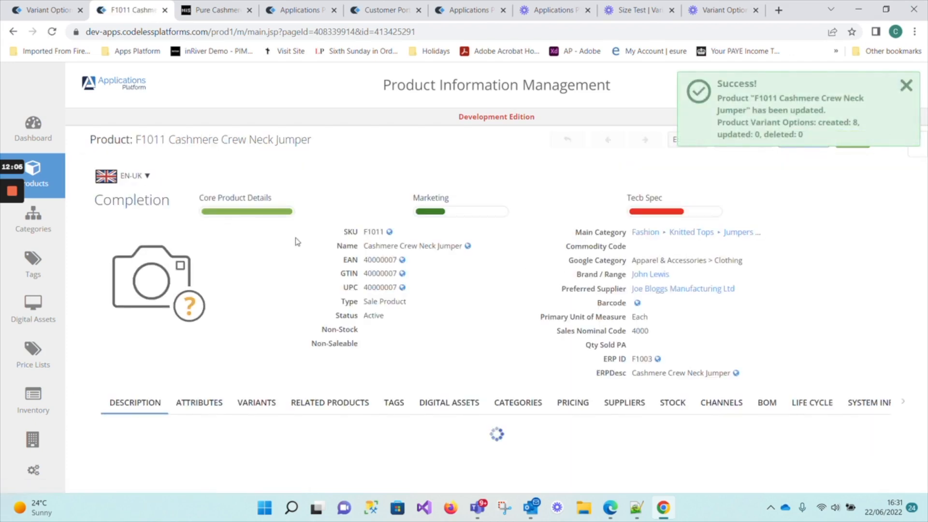
{"action": "scroll", "coordinate": [303, 240], "scroll_direction": "down", "scroll_amount": 5}
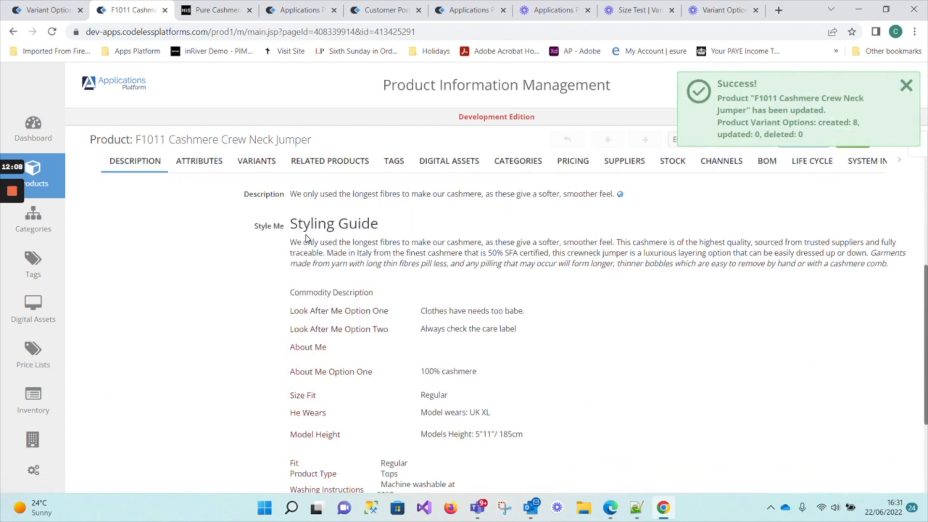
{"action": "left_click", "coordinate": [248, 160]}
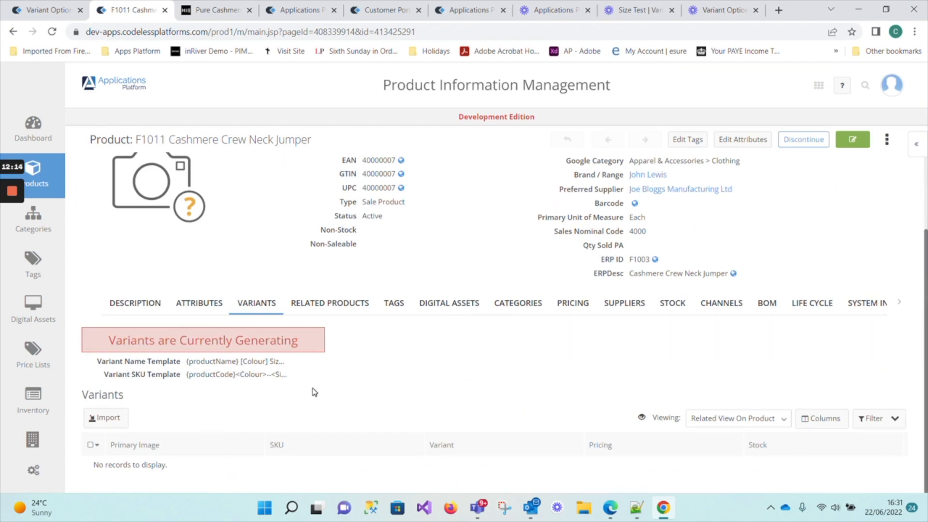
{"action": "mouse_move", "coordinate": [24, 237]}
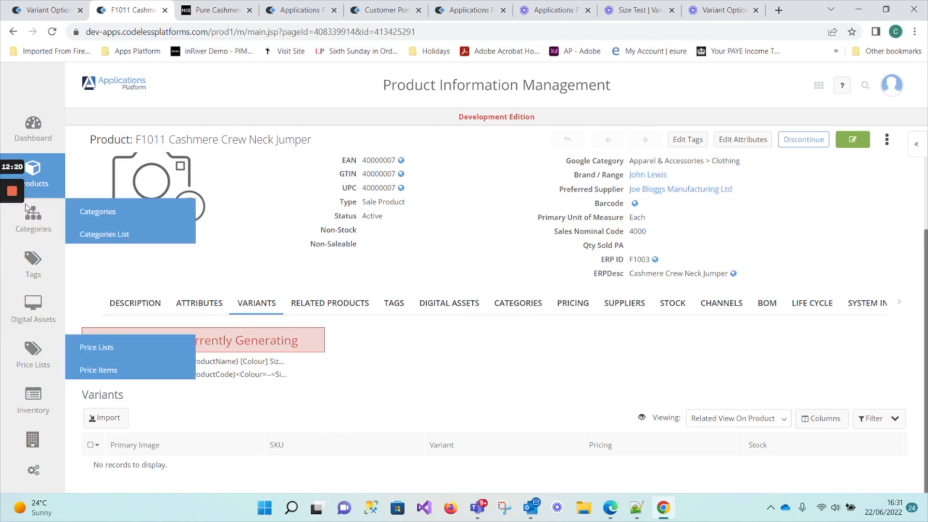
{"action": "mouse_move", "coordinate": [23, 220]}
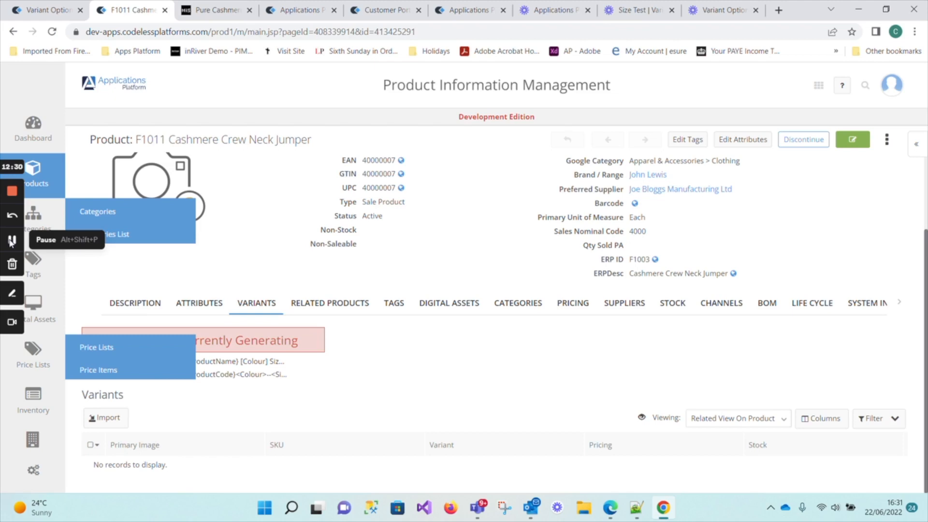
{"action": "left_click", "coordinate": [11, 240]}
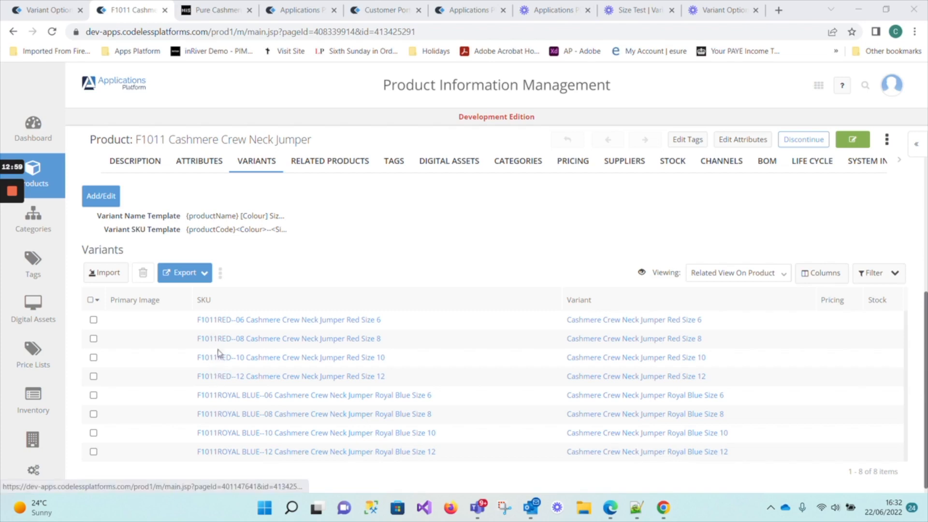
Reopen the jumper's variant options, add a hyphen after {productCode} in the SKU template, and save the change
{"action": "left_click", "coordinate": [101, 195]}
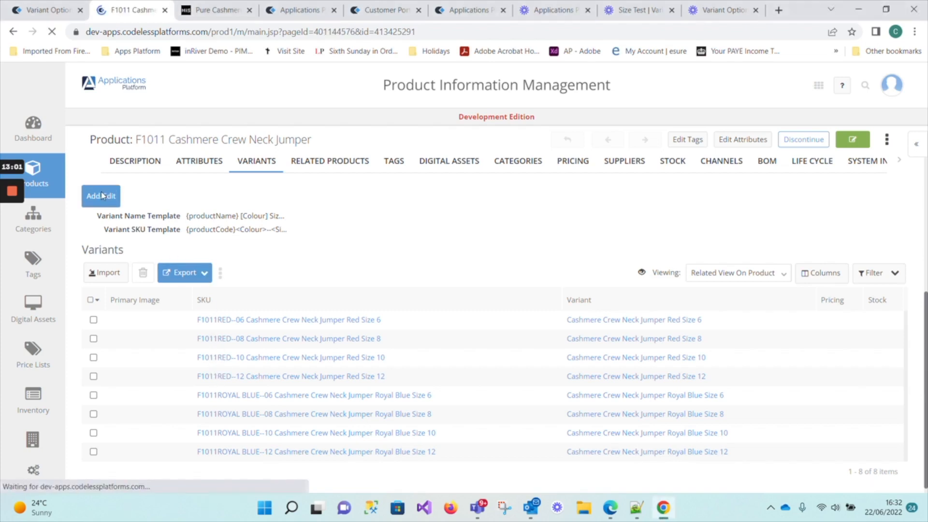
{"action": "scroll", "coordinate": [359, 253], "scroll_direction": "down", "scroll_amount": 3}
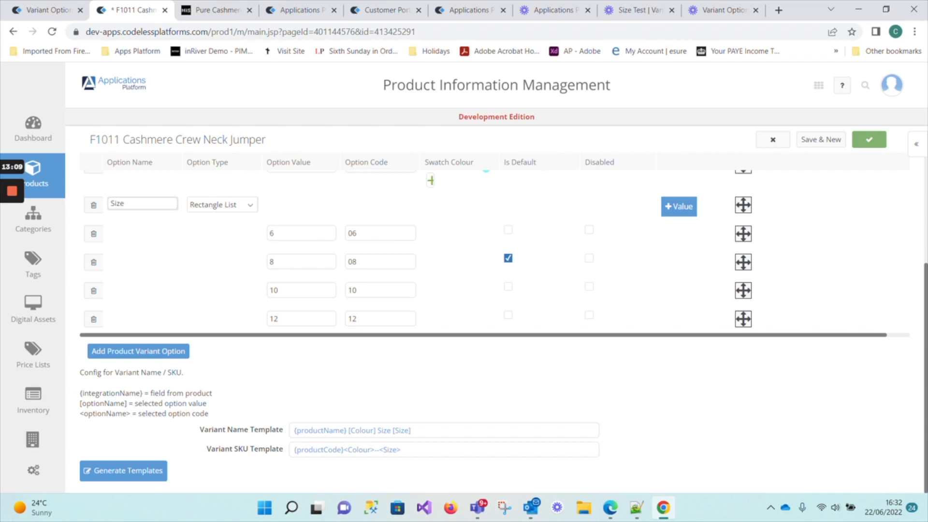
{"action": "left_click", "coordinate": [344, 449]}
{"action": "type", "text": "-"}
{"action": "left_click", "coordinate": [870, 140]}
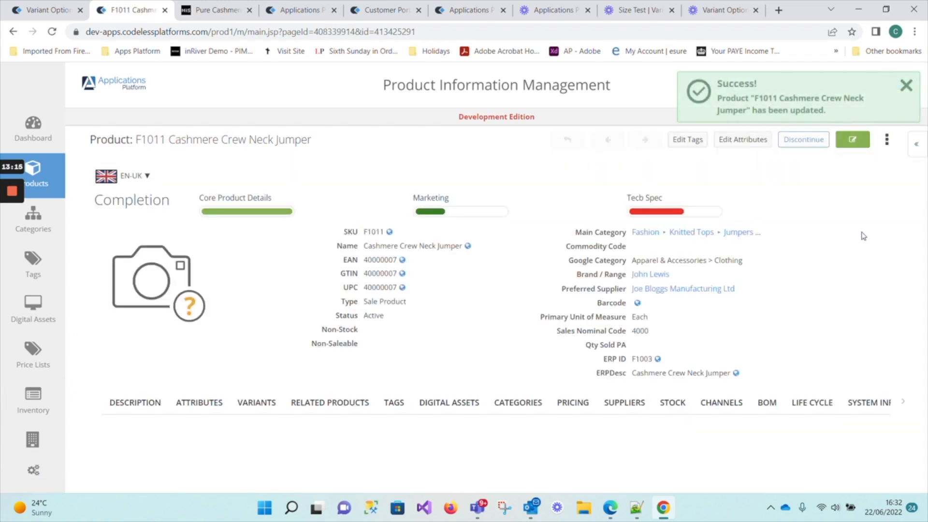
{"action": "scroll", "coordinate": [384, 332], "scroll_direction": "down", "scroll_amount": 5}
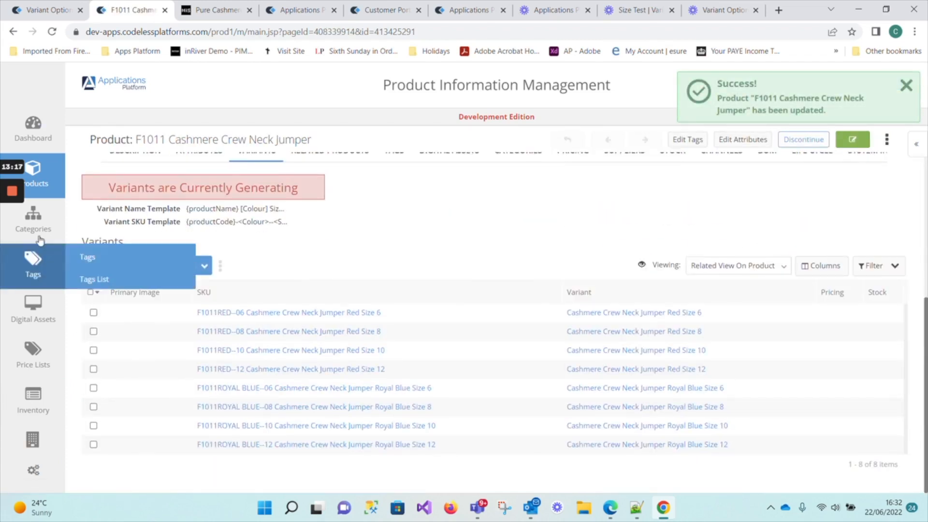
{"action": "mouse_move", "coordinate": [19, 207]}
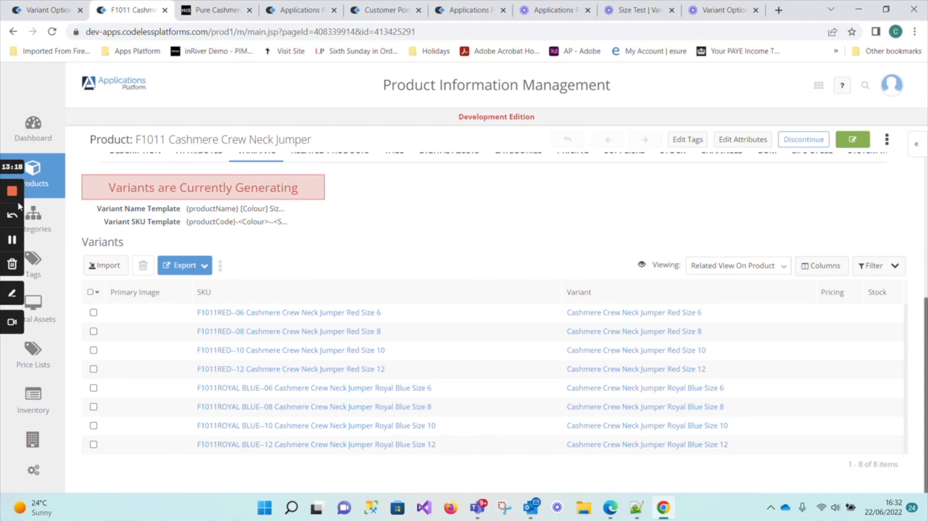
{"action": "left_click", "coordinate": [18, 240]}
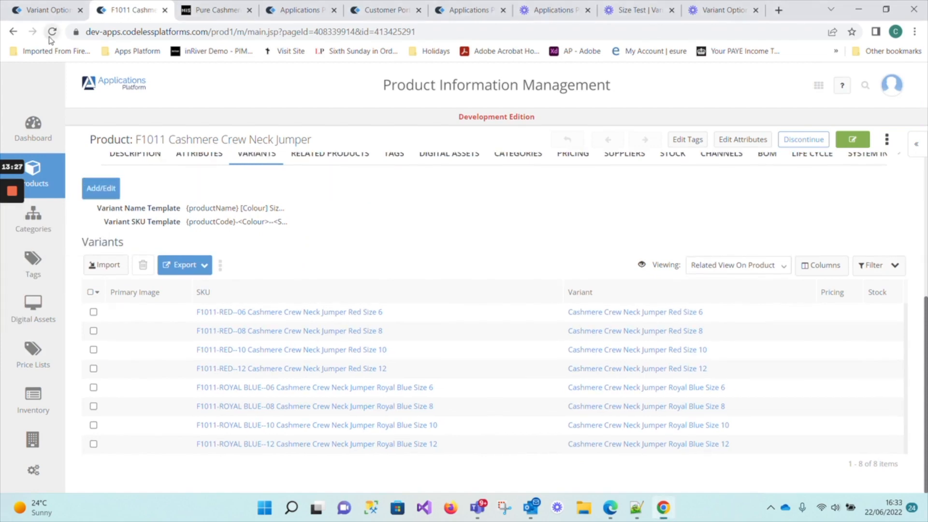
Reload the product page, view the Red Size 6 variant's record, and return to the jumper's variants list
{"action": "left_click", "coordinate": [52, 33]}
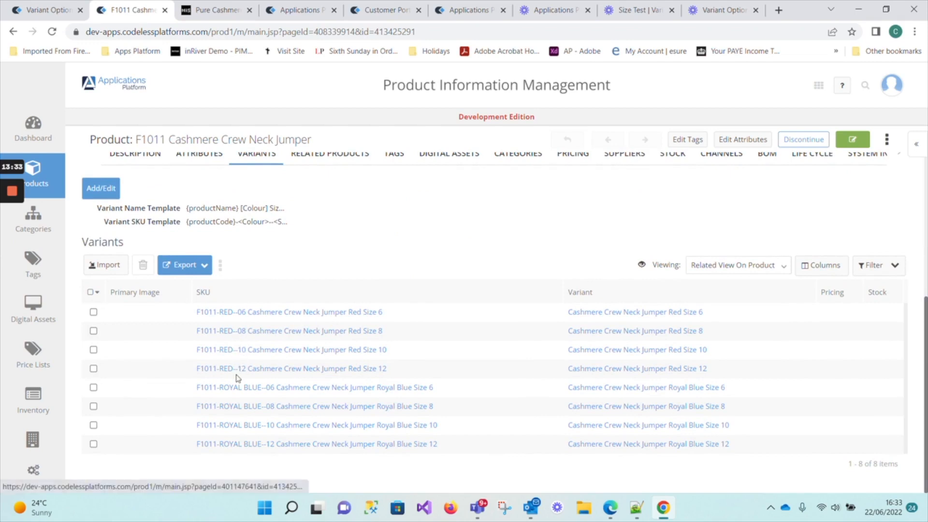
{"action": "left_click", "coordinate": [232, 313]}
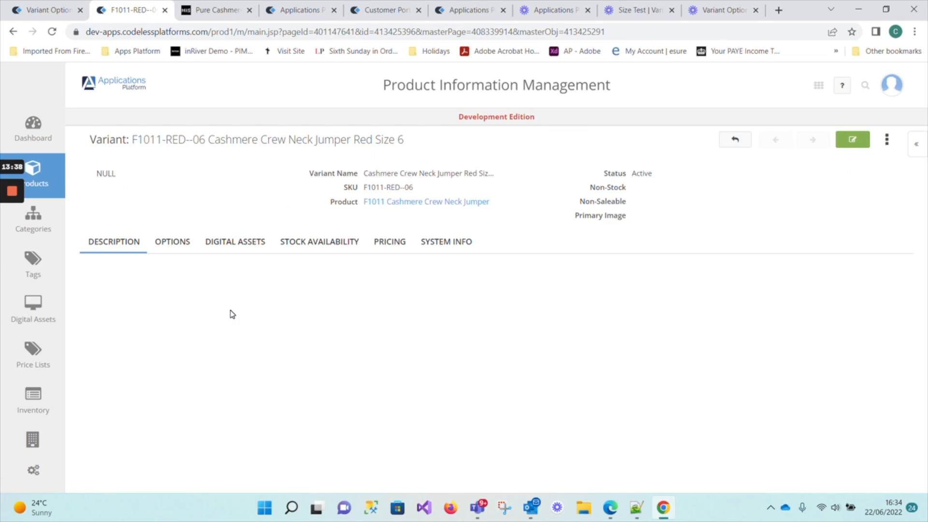
{"action": "left_click", "coordinate": [738, 140]}
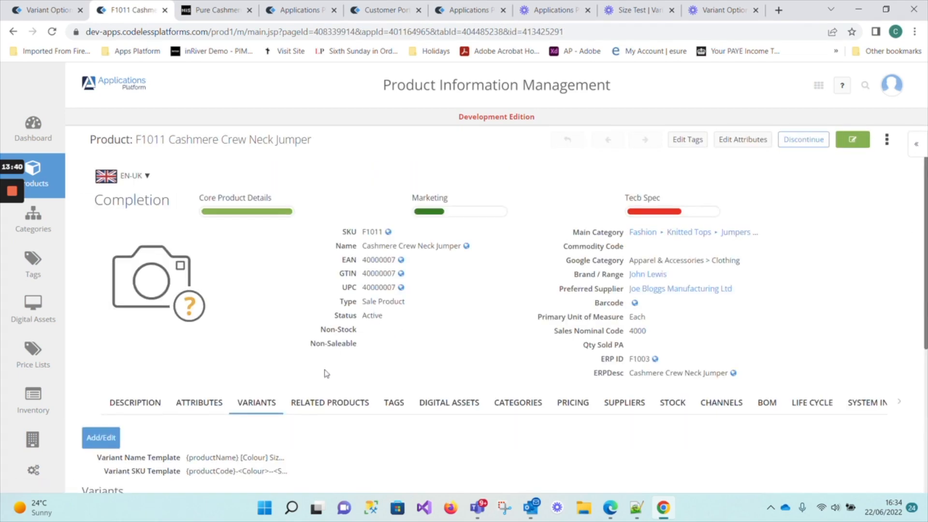
{"action": "scroll", "coordinate": [323, 389], "scroll_direction": "down", "scroll_amount": 4}
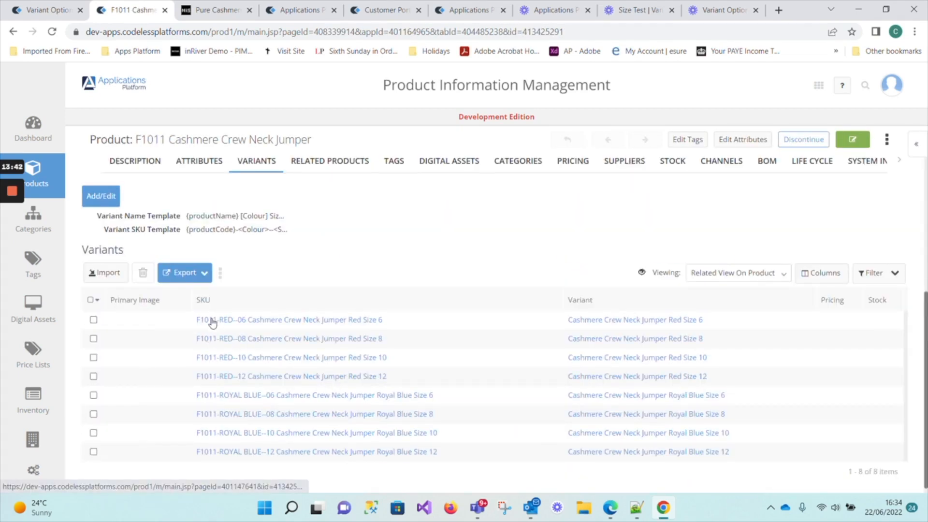